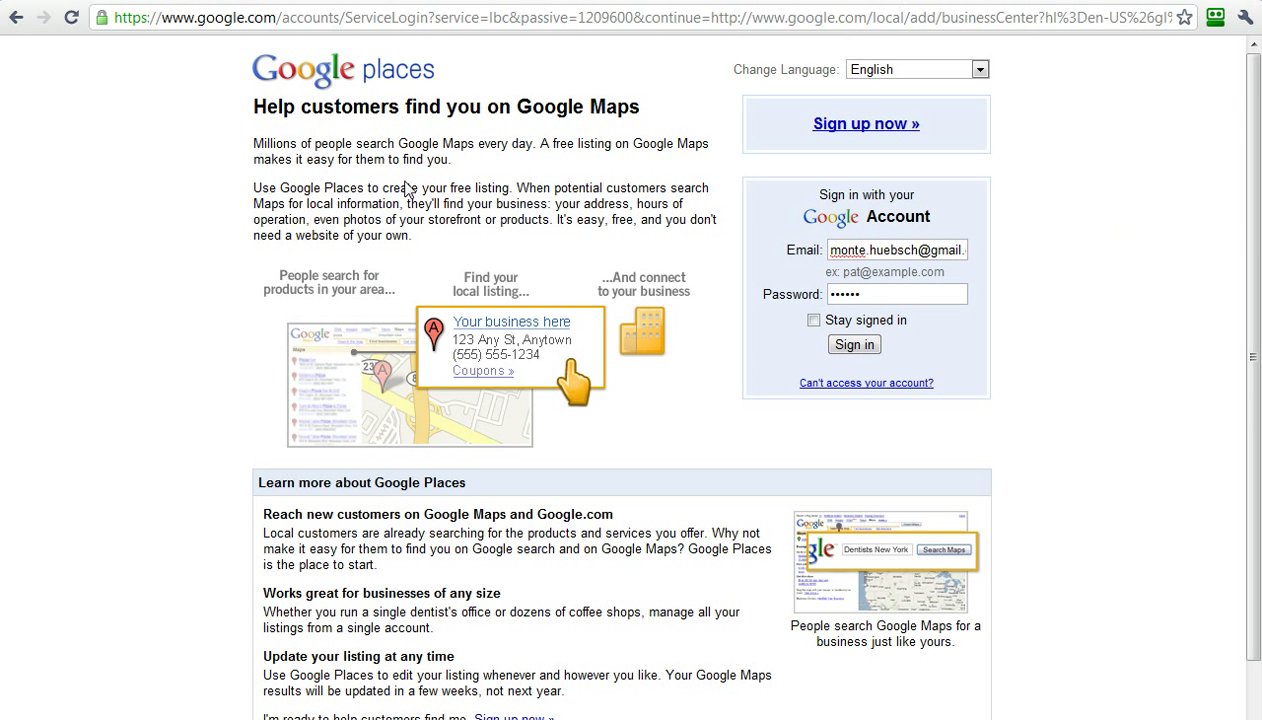
Sign into Google Places, decline saving the password, and open the Aussieweb listing for editing.
{"action": "left_click", "coordinate": [855, 345]}
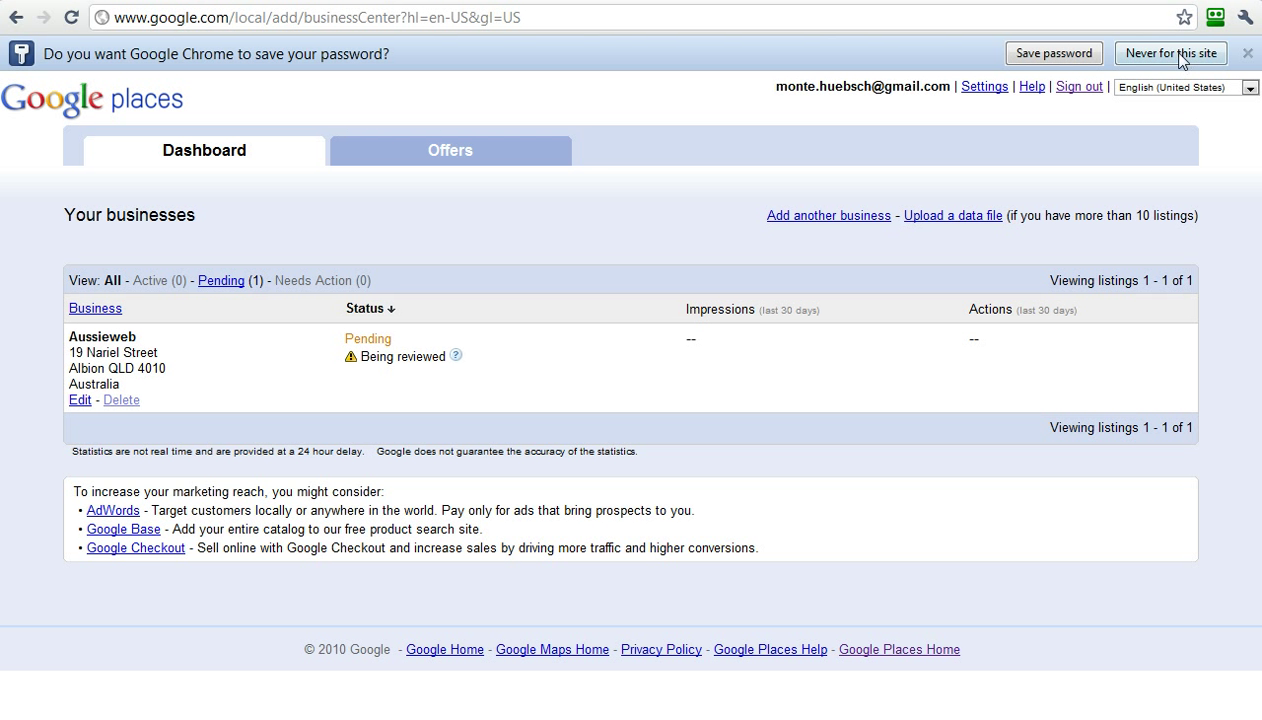
{"action": "left_click", "coordinate": [1177, 54]}
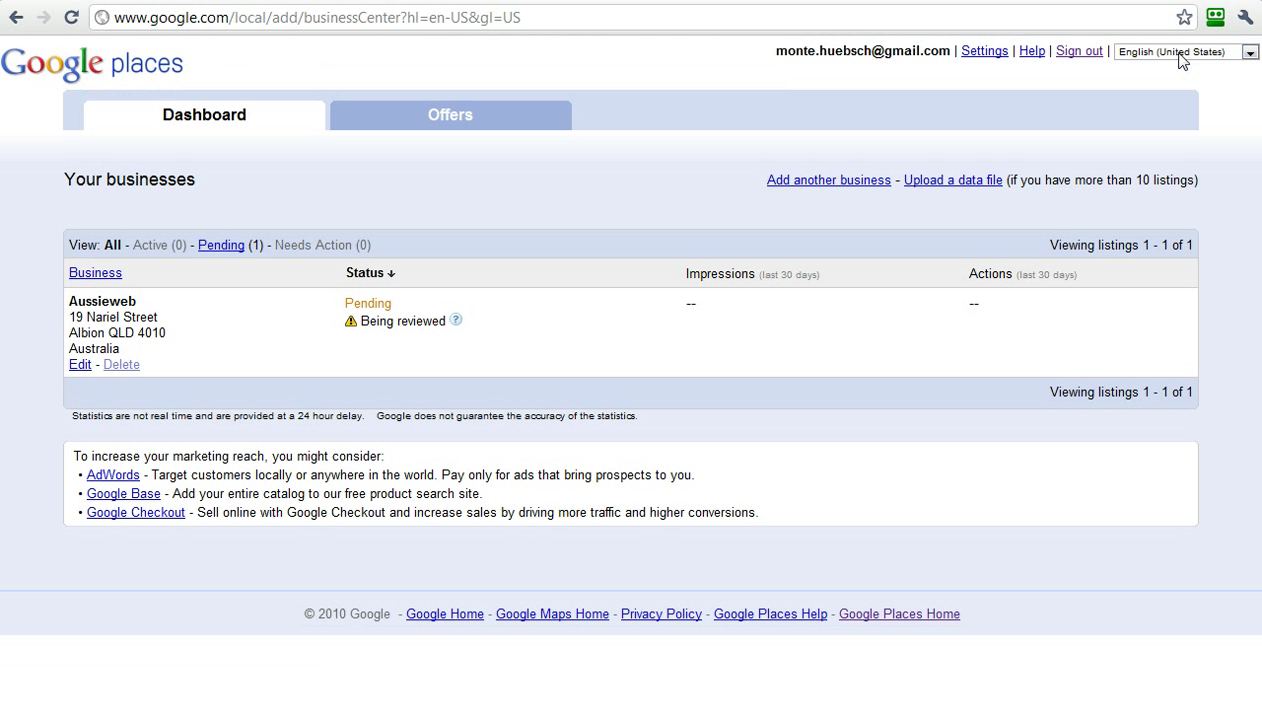
{"action": "left_click", "coordinate": [79, 365]}
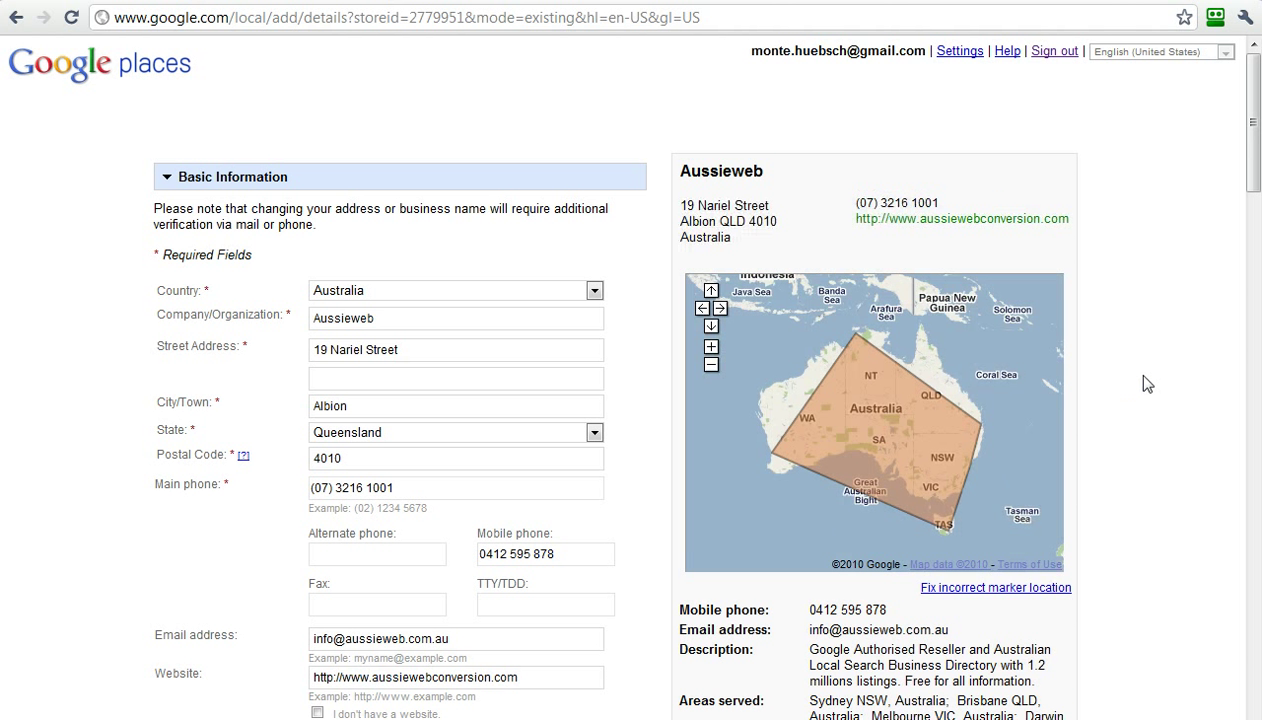
Scroll the Aussieweb edit form from Basic Information down to Service Areas and Location Settings.
{"action": "scroll", "coordinate": [1127, 385], "scroll_direction": "down", "scroll_amount": 1}
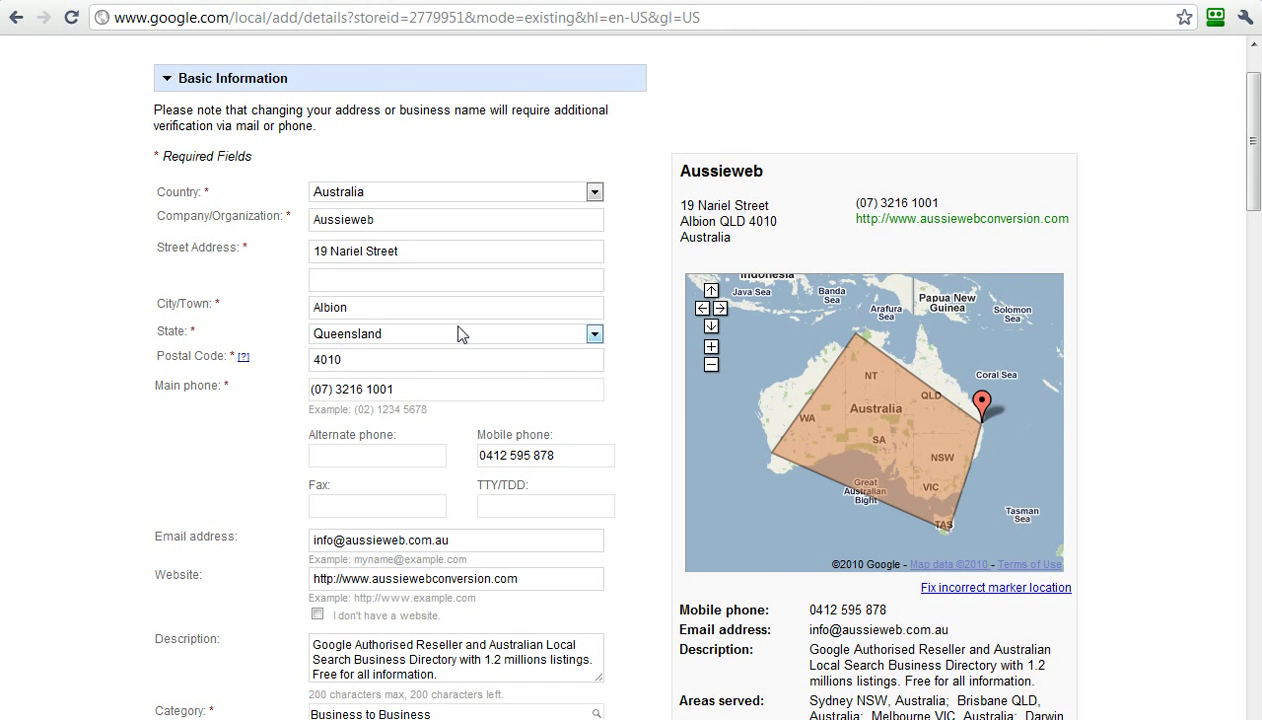
{"action": "scroll", "coordinate": [455, 330], "scroll_direction": "down", "scroll_amount": 1}
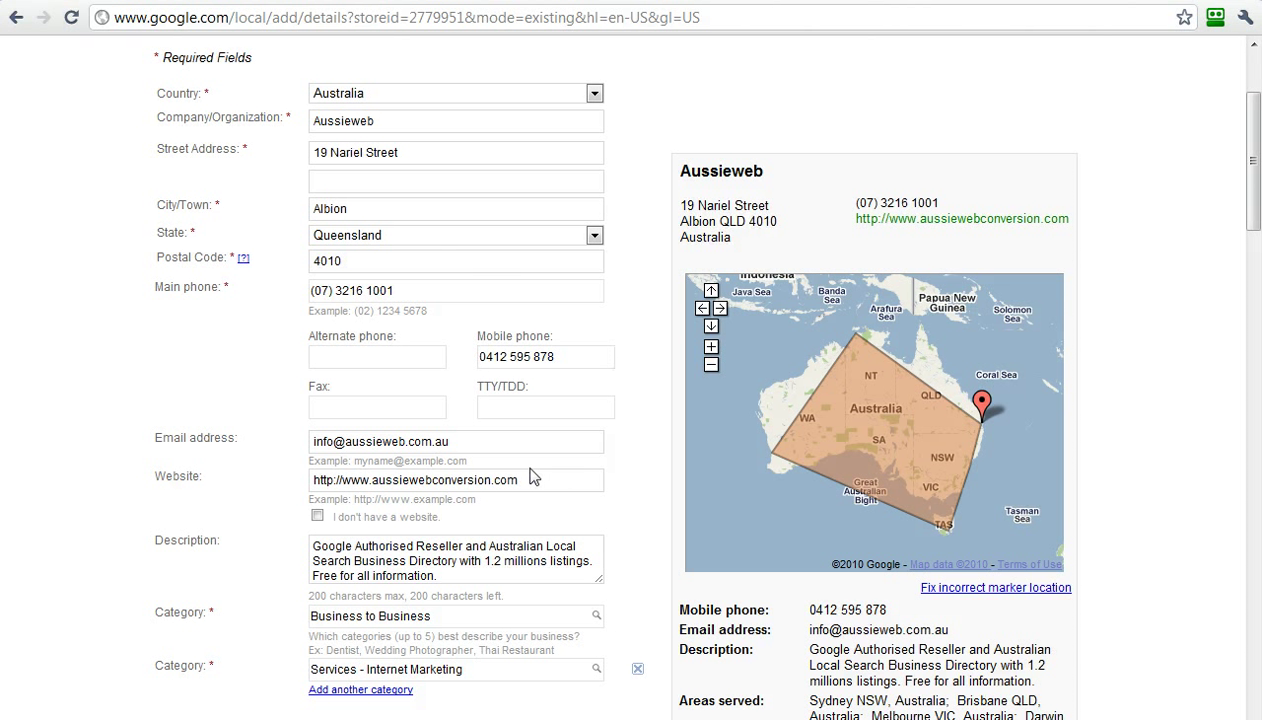
{"action": "scroll", "coordinate": [613, 458], "scroll_direction": "down", "scroll_amount": 2}
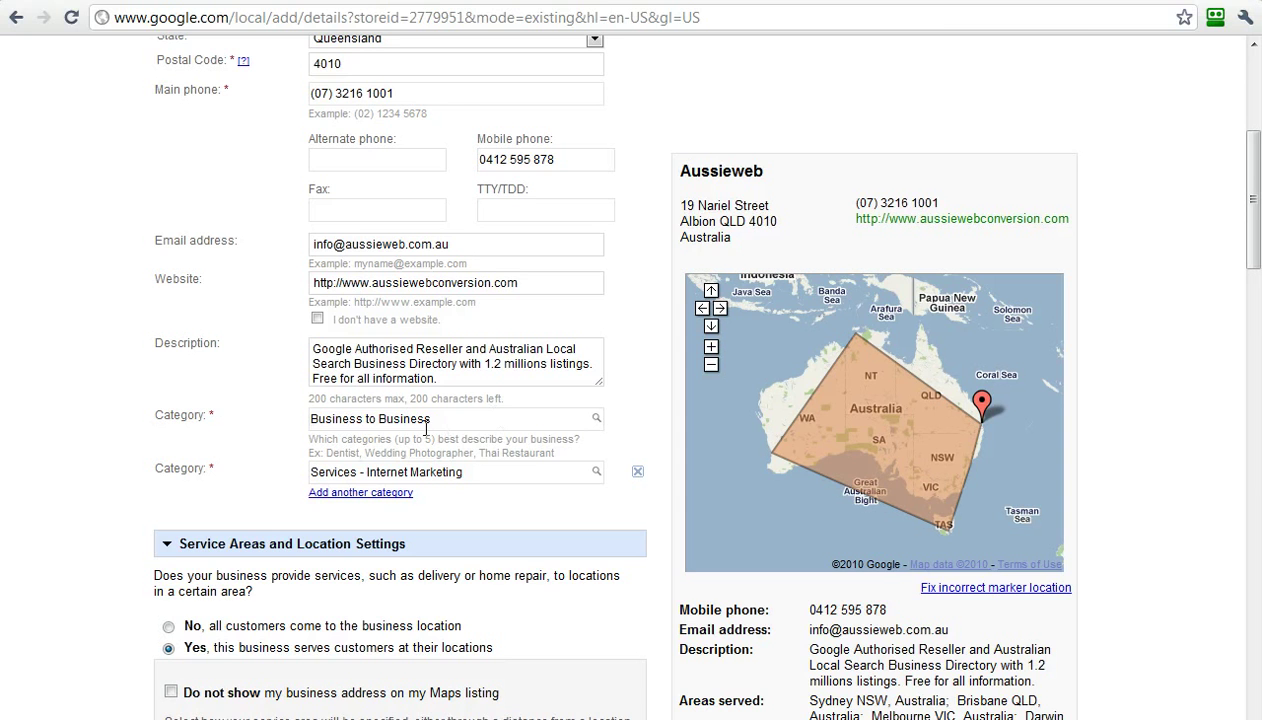
{"action": "scroll", "coordinate": [563, 481], "scroll_direction": "down", "scroll_amount": 3}
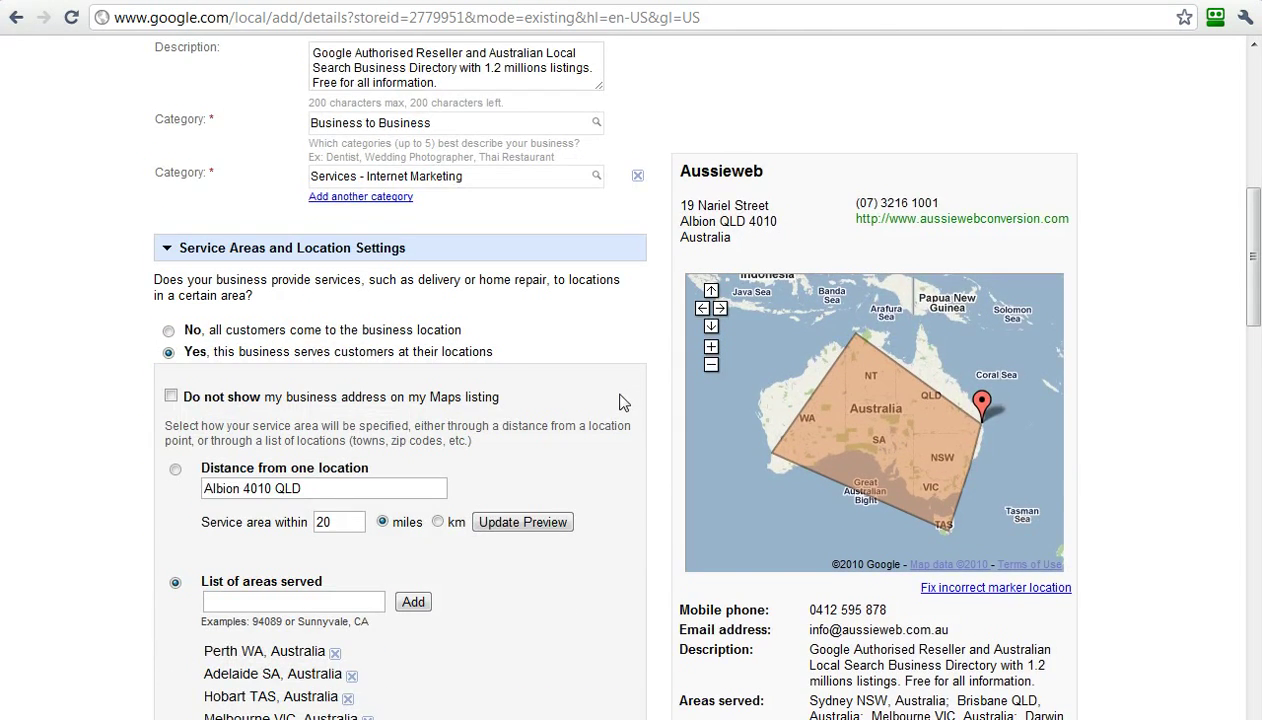
{"action": "scroll", "coordinate": [632, 392], "scroll_direction": "down", "scroll_amount": 2}
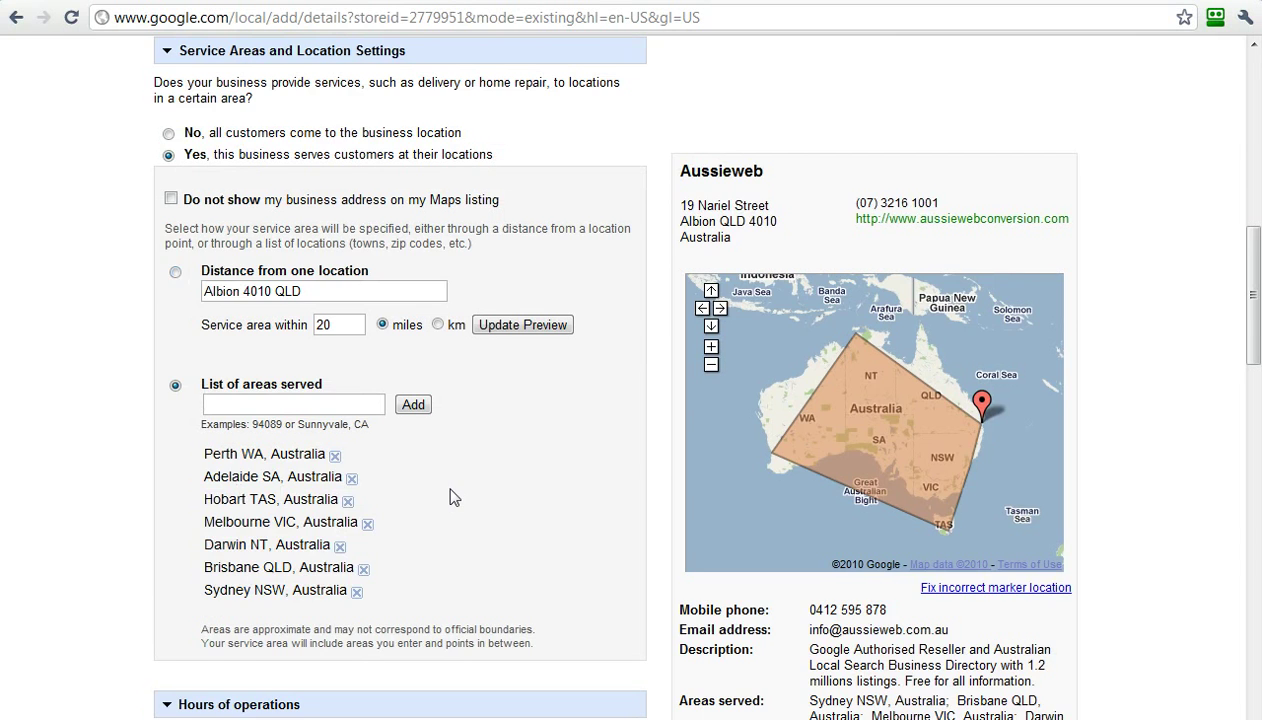
{"action": "scroll", "coordinate": [451, 498], "scroll_direction": "down", "scroll_amount": 4}
{"action": "scroll", "coordinate": [451, 498], "scroll_direction": "down", "scroll_amount": 1}
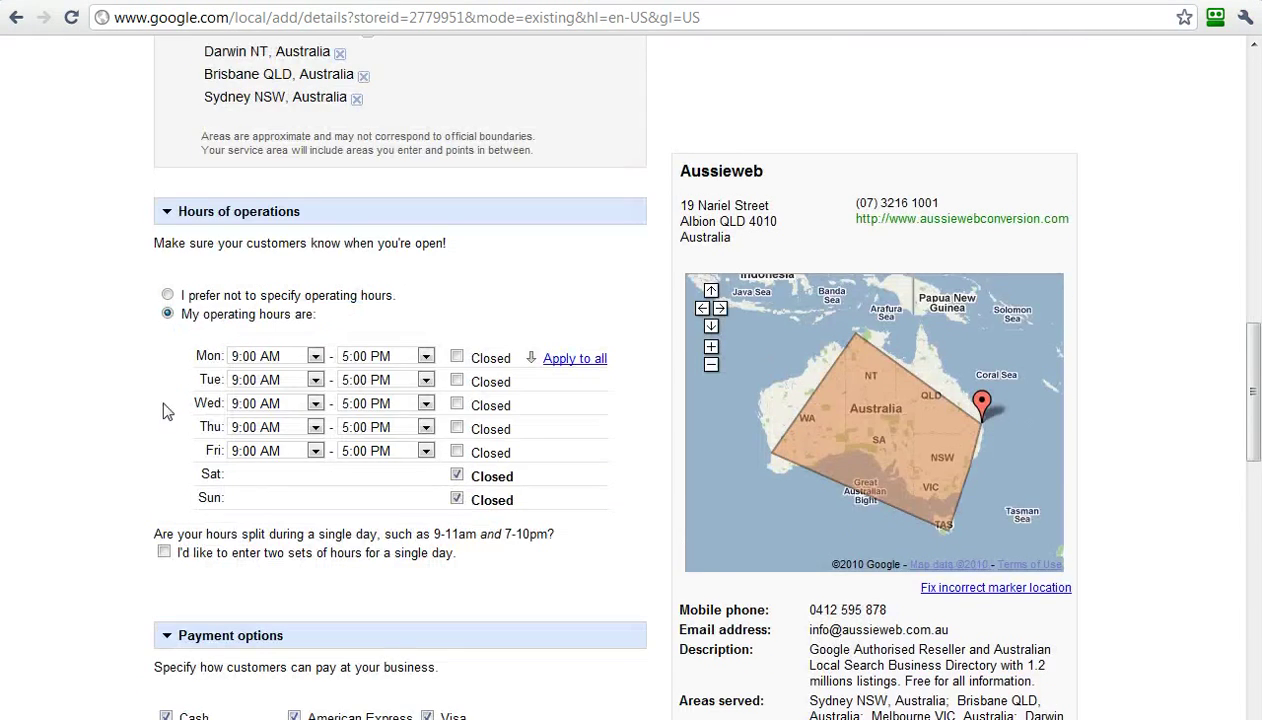
{"action": "scroll", "coordinate": [477, 399], "scroll_direction": "down", "scroll_amount": 4}
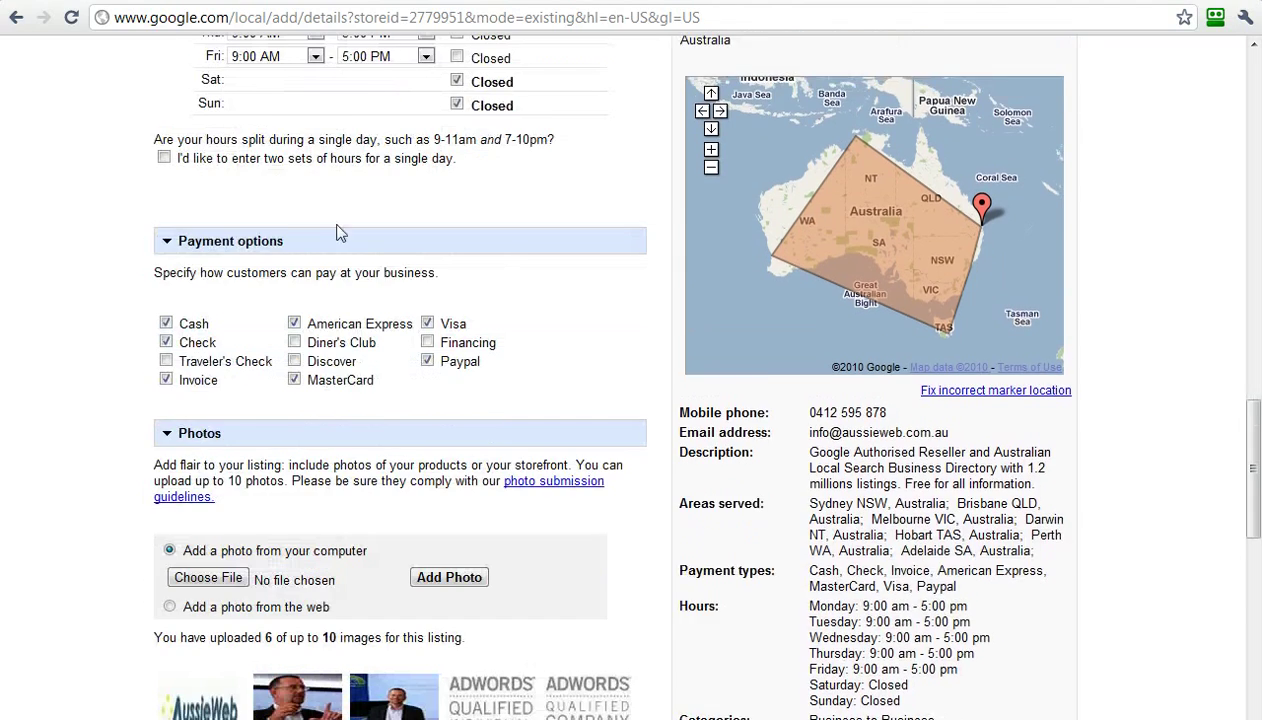
{"action": "scroll", "coordinate": [513, 299], "scroll_direction": "down", "scroll_amount": 3}
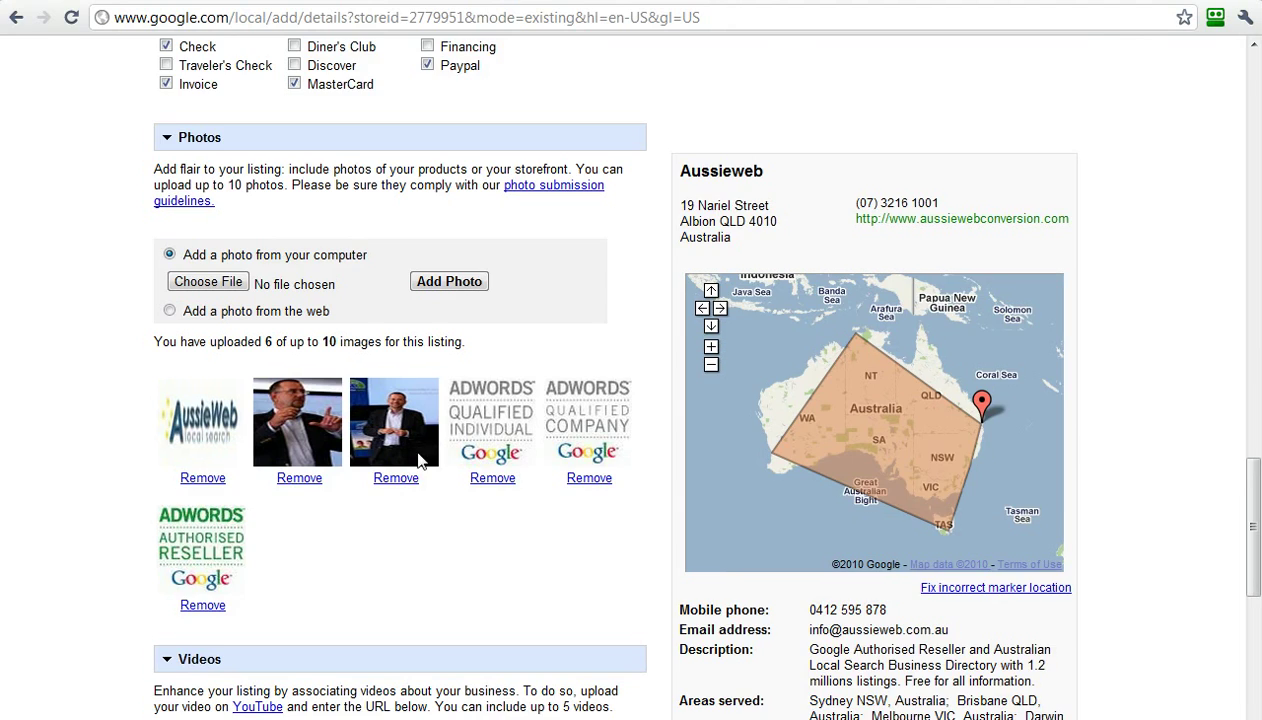
{"action": "scroll", "coordinate": [433, 413], "scroll_direction": "down", "scroll_amount": 2}
{"action": "scroll", "coordinate": [459, 360], "scroll_direction": "down", "scroll_amount": 1}
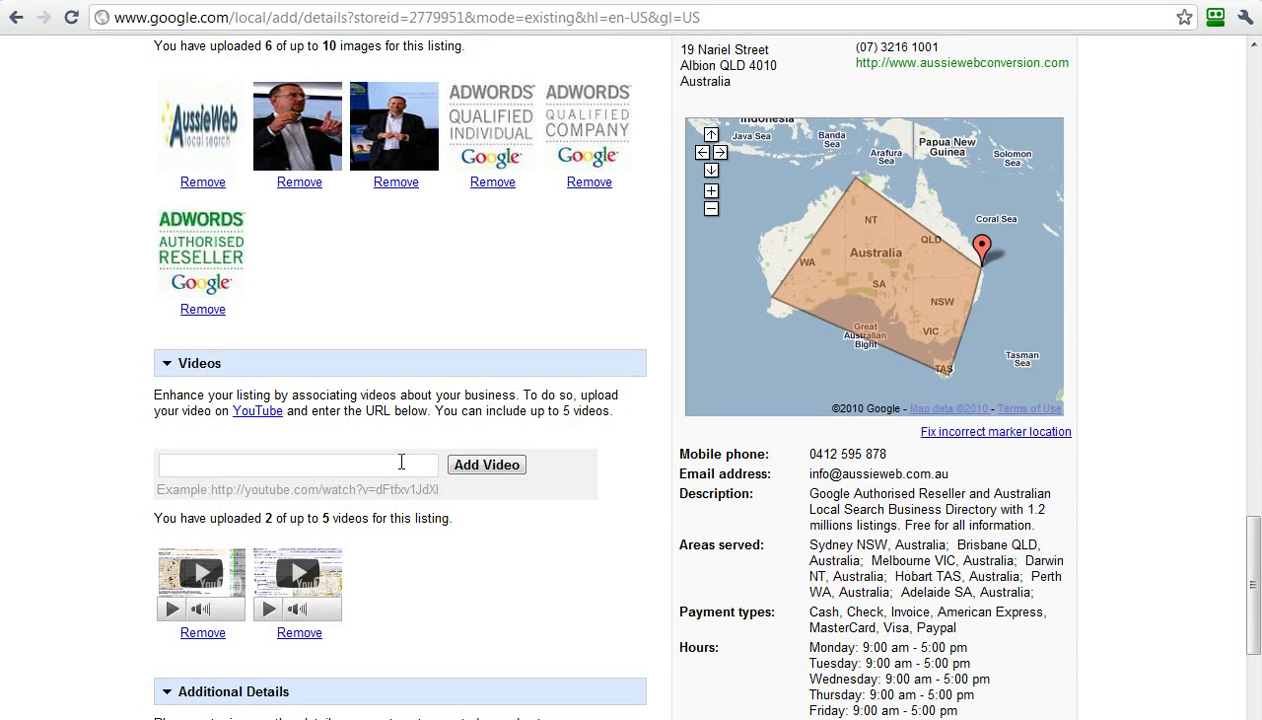
{"action": "scroll", "coordinate": [403, 456], "scroll_direction": "down", "scroll_amount": 5}
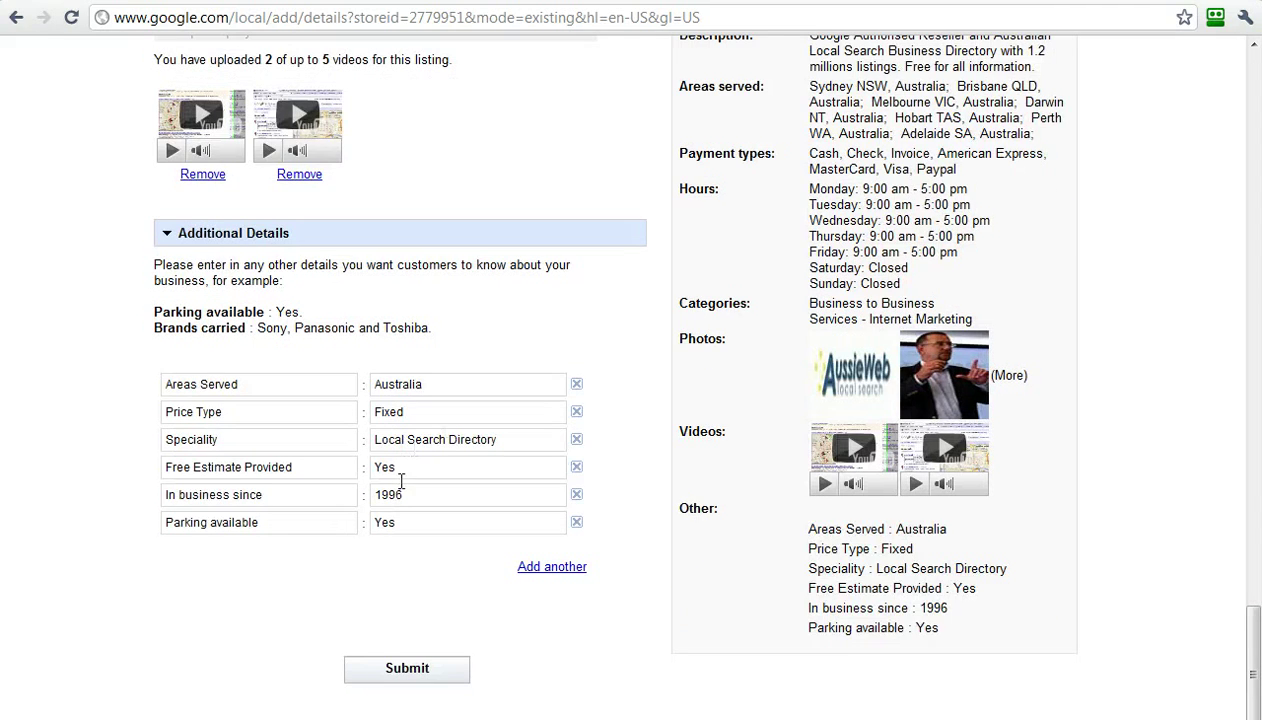
{"action": "left_click_drag", "start_coordinate": [608, 523], "coordinate": [200, 573]}
{"action": "left_click", "coordinate": [198, 620]}
{"action": "scroll", "coordinate": [1104, 552], "scroll_direction": "up", "scroll_amount": 8}
{"action": "scroll", "coordinate": [1110, 557], "scroll_direction": "up", "scroll_amount": 15}
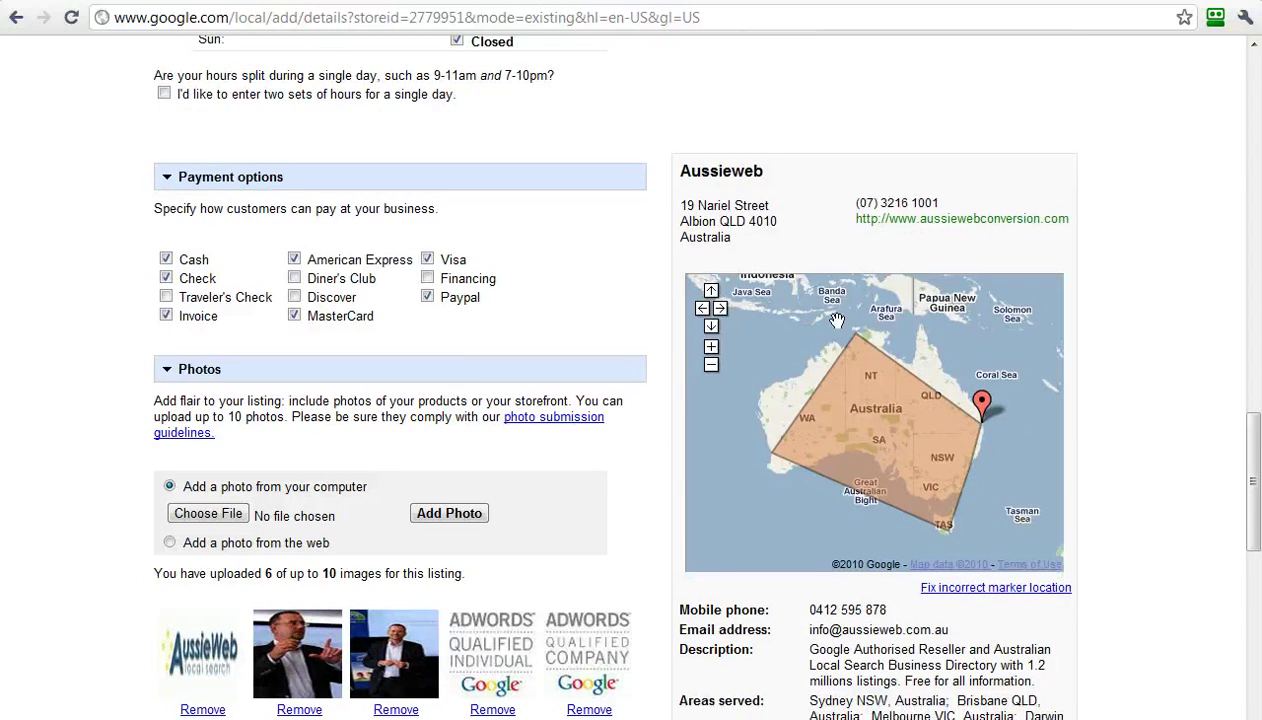
{"action": "scroll", "coordinate": [1118, 549], "scroll_direction": "up", "scroll_amount": 10}
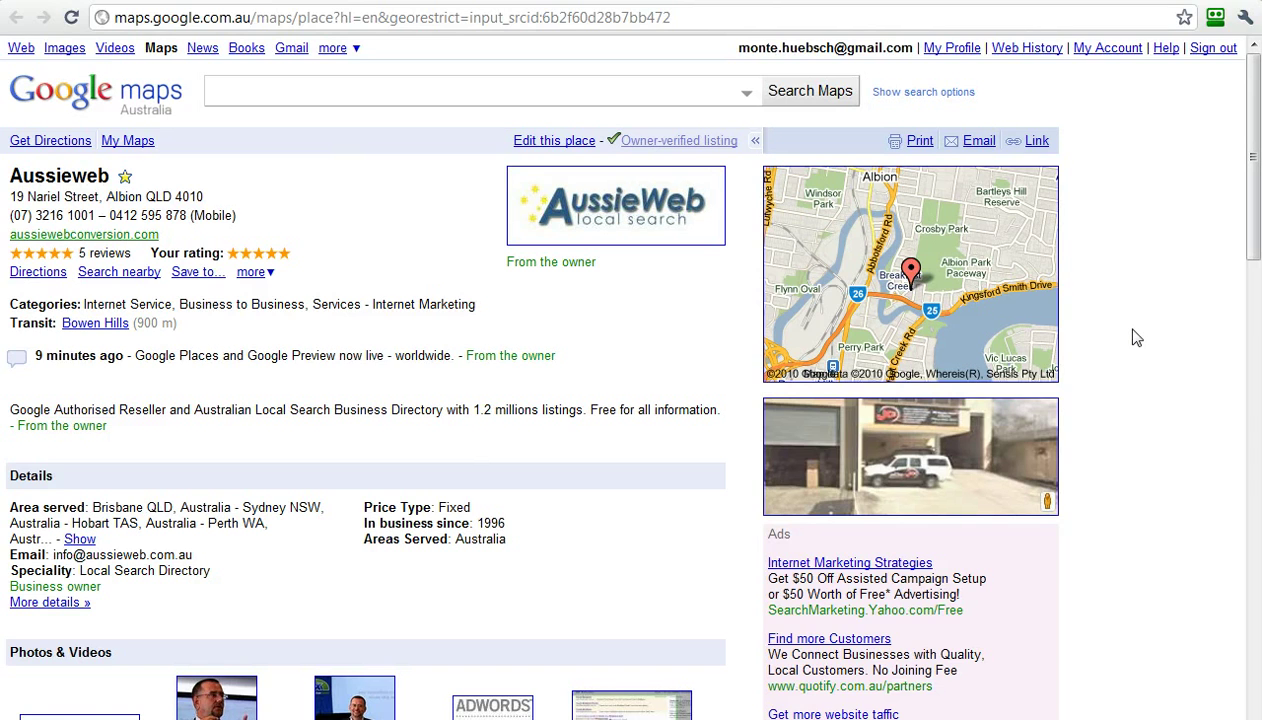
Scroll the Aussieweb Place page and highlight its Your rating and 5 reviews lines.
{"action": "scroll", "coordinate": [1137, 338], "scroll_direction": "down", "scroll_amount": 1}
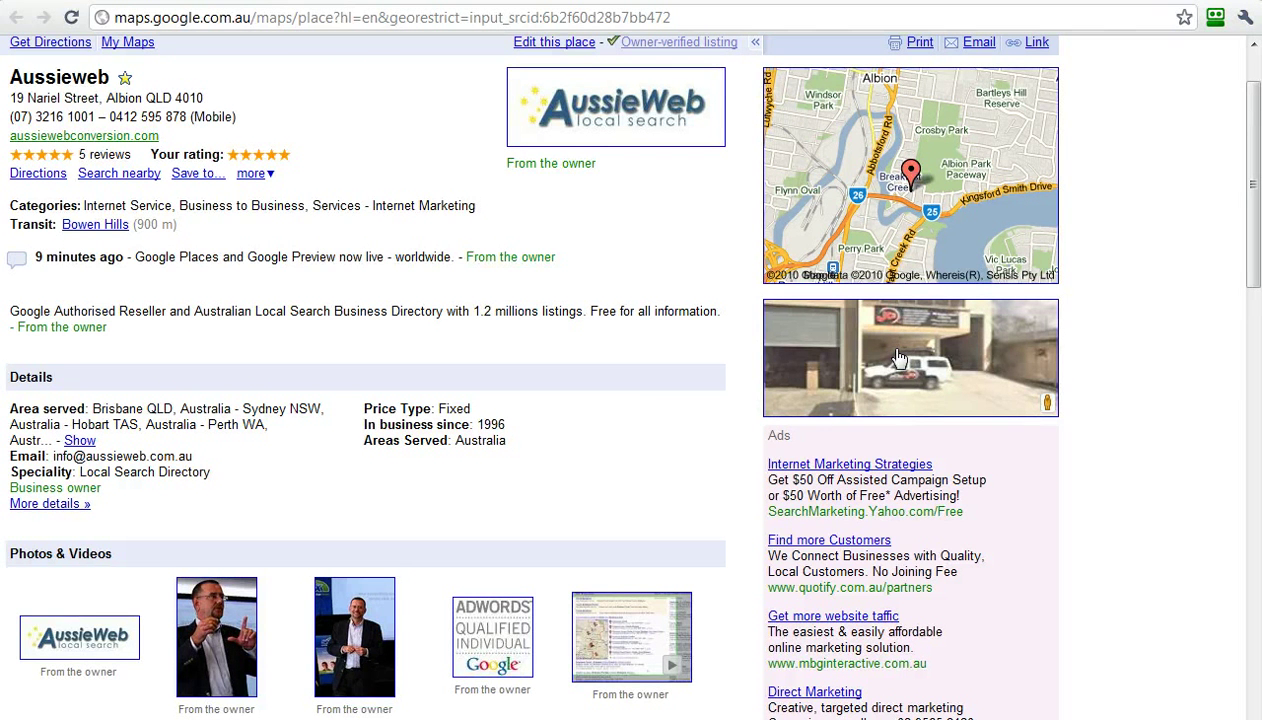
{"action": "scroll", "coordinate": [1120, 338], "scroll_direction": "down", "scroll_amount": 4}
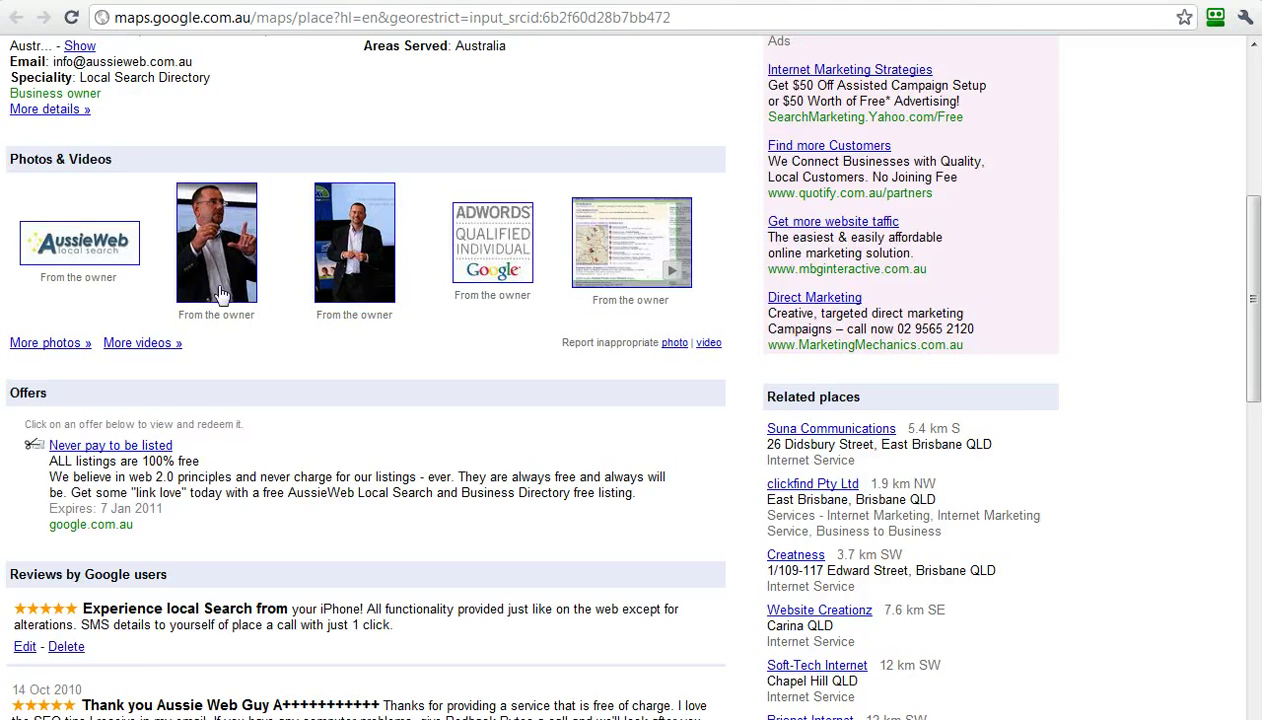
{"action": "scroll", "coordinate": [1130, 330], "scroll_direction": "down", "scroll_amount": 2}
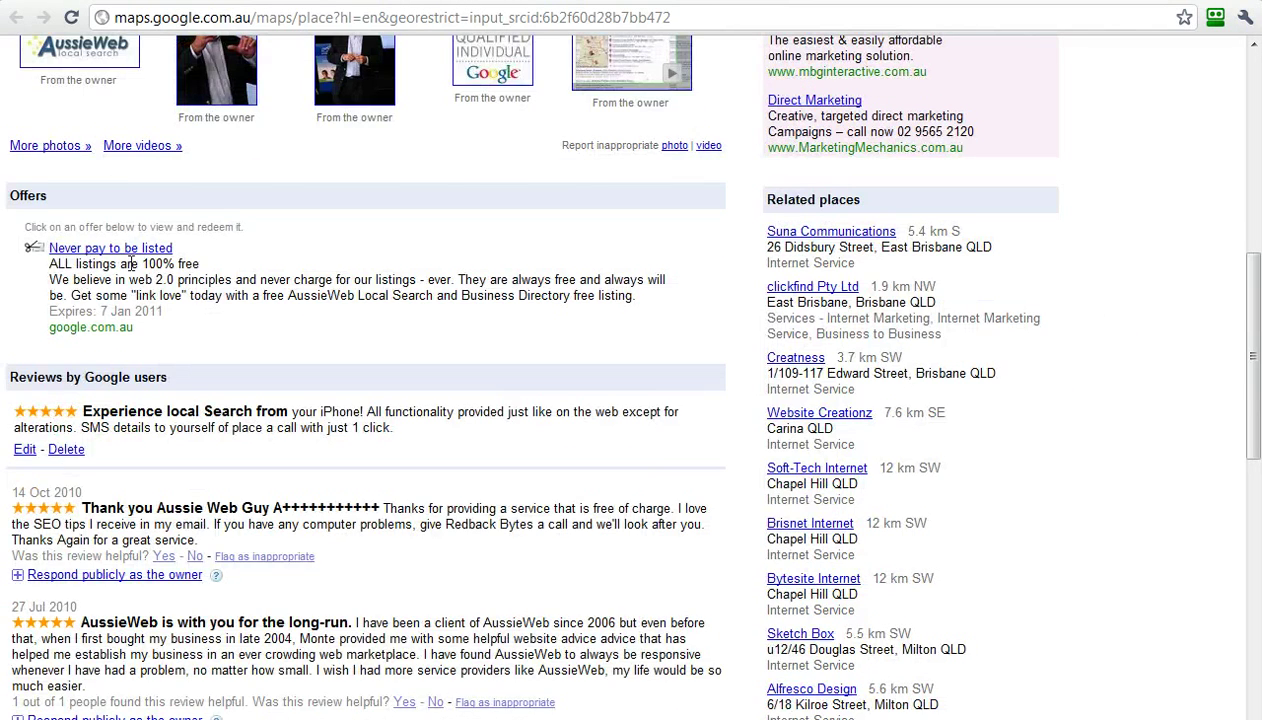
{"action": "scroll", "coordinate": [280, 272], "scroll_direction": "up", "scroll_amount": 5}
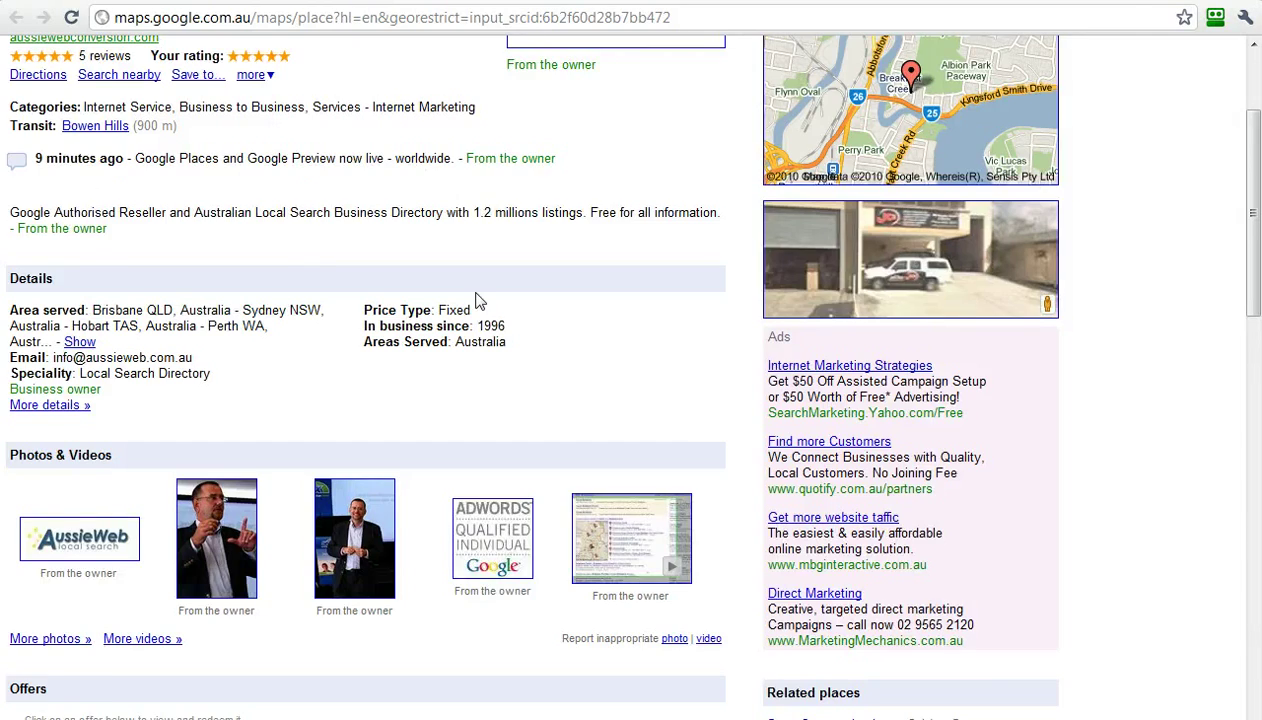
{"action": "scroll", "coordinate": [476, 298], "scroll_direction": "down", "scroll_amount": 5}
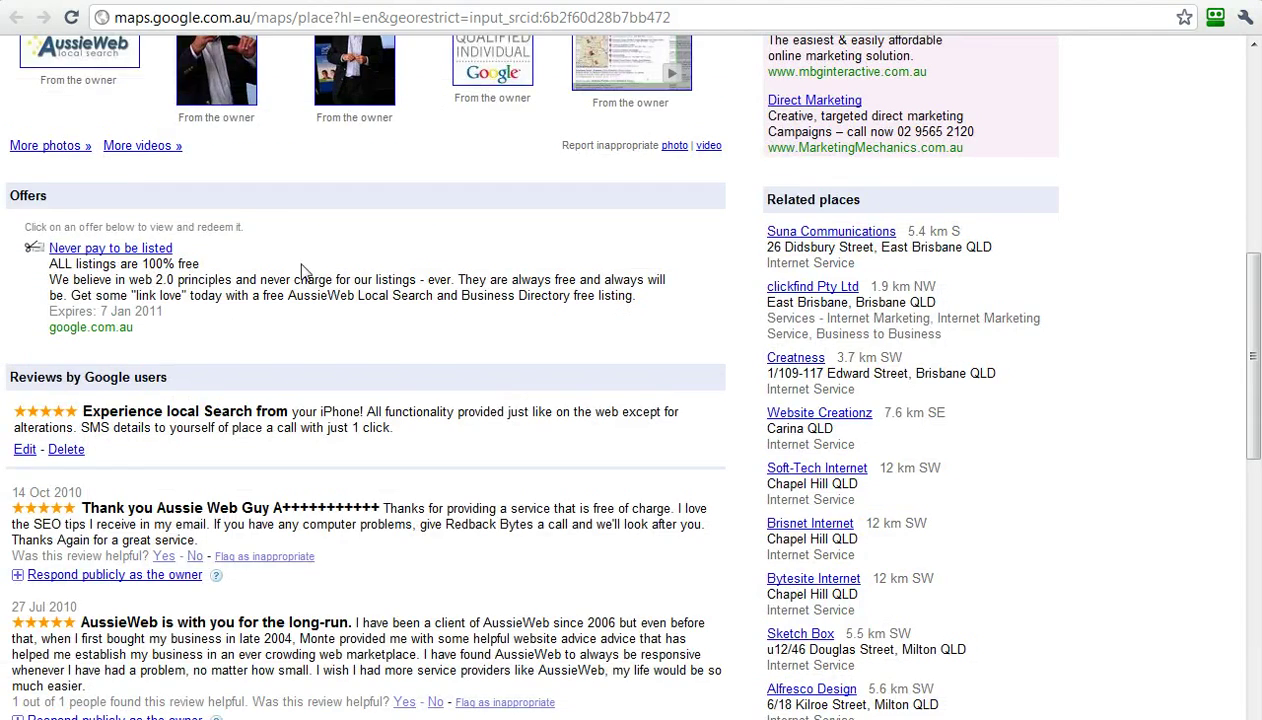
{"action": "scroll", "coordinate": [392, 372], "scroll_direction": "down", "scroll_amount": 2}
{"action": "scroll", "coordinate": [330, 450], "scroll_direction": "up", "scroll_amount": 9}
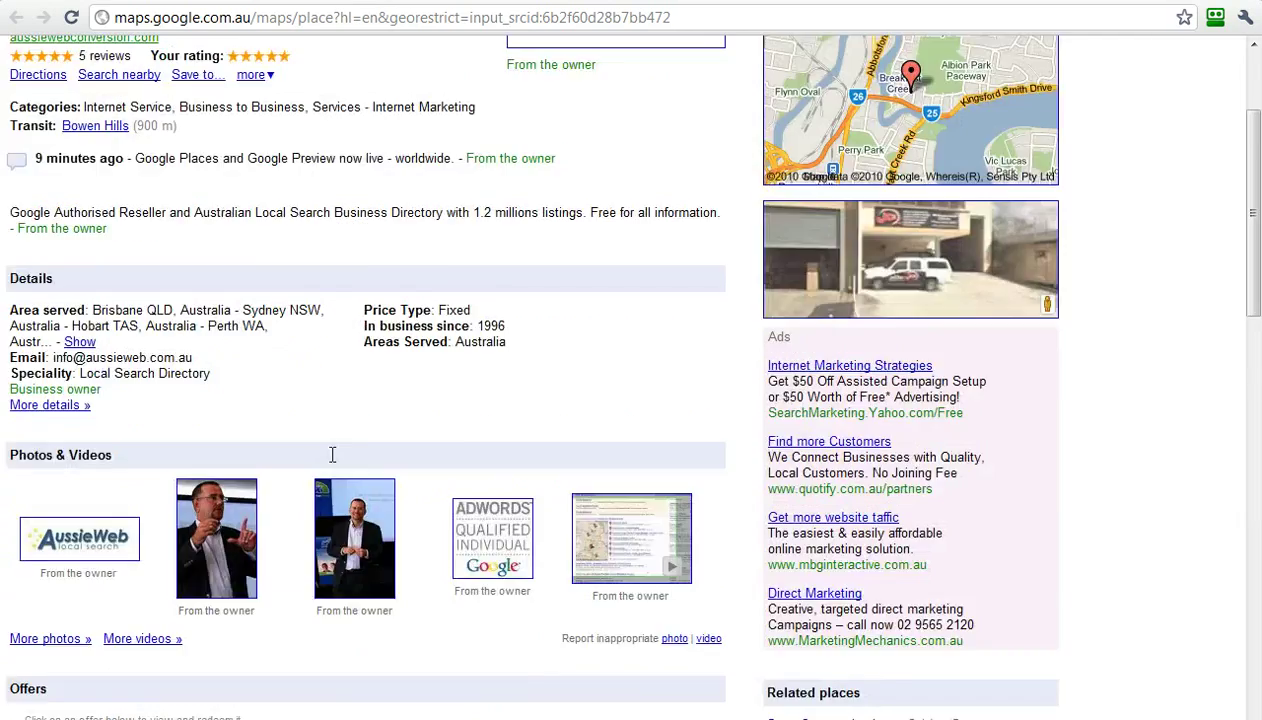
{"action": "mouse_move", "coordinate": [305, 260]}
{"action": "left_mouse_down"}
{"action": "mouse_move", "coordinate": [152, 253]}
{"action": "mouse_move", "coordinate": [299, 253]}
{"action": "left_mouse_up"}
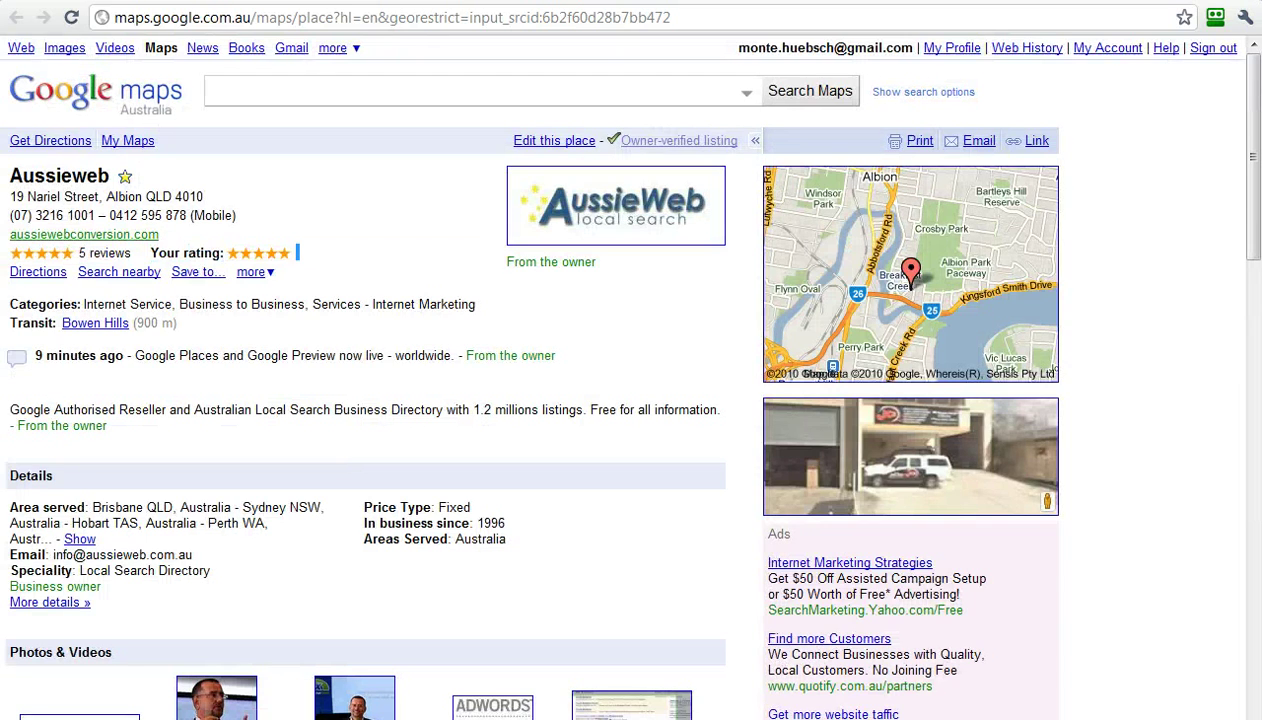
{"action": "left_click_drag", "start_coordinate": [10, 252], "coordinate": [20, 252]}
Look through the remaining Place page sections and return toward the top.
{"action": "scroll", "coordinate": [556, 400], "scroll_direction": "down", "scroll_amount": 12}
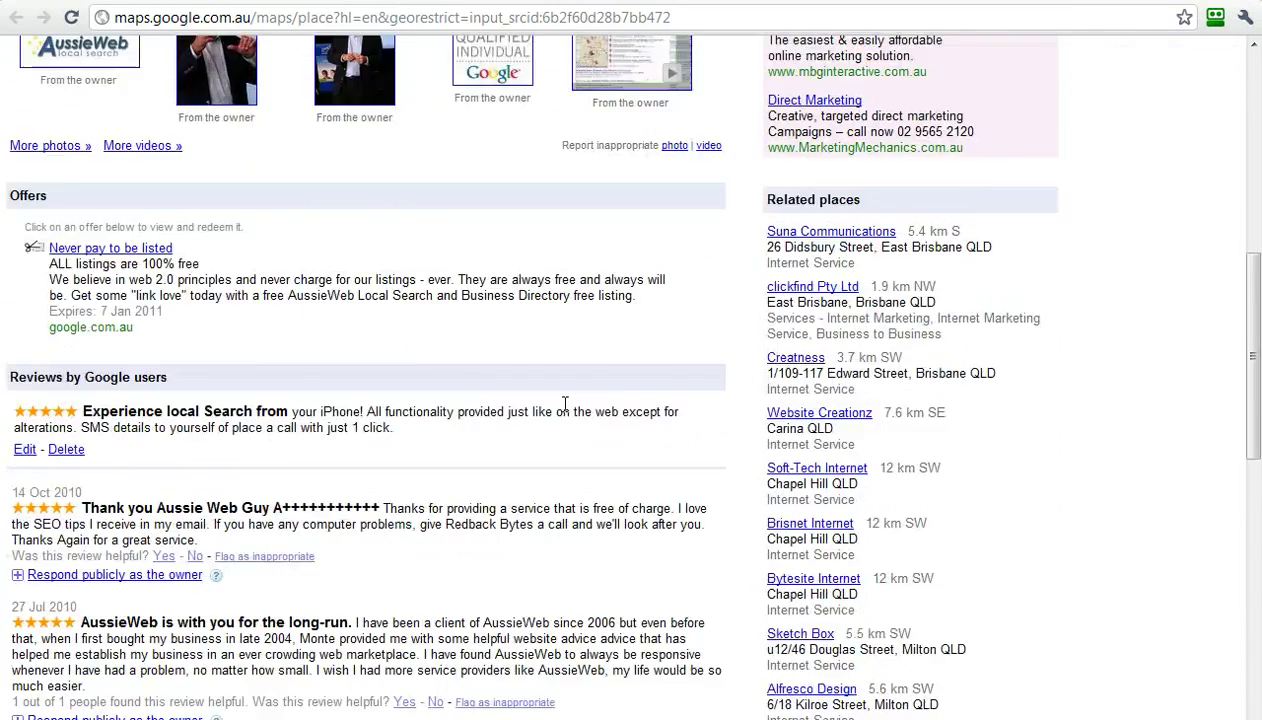
{"action": "scroll", "coordinate": [562, 580], "scroll_direction": "down", "scroll_amount": 4}
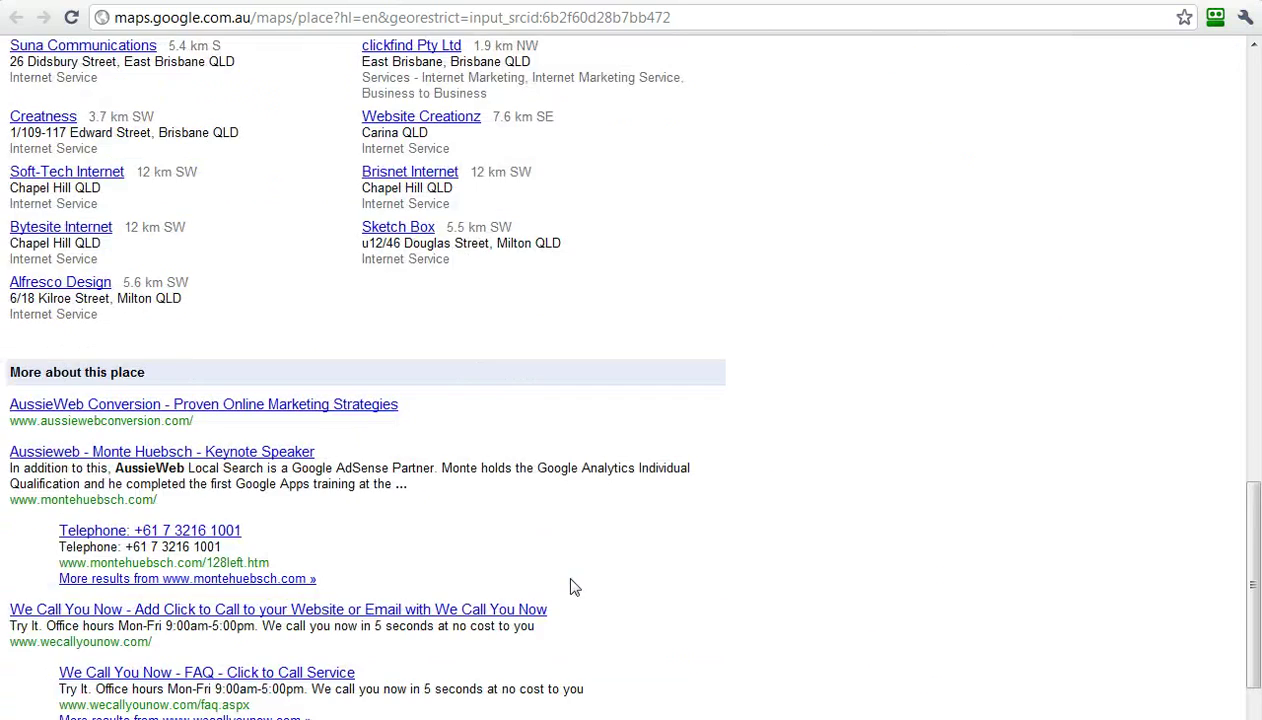
{"action": "scroll", "coordinate": [571, 585], "scroll_direction": "up", "scroll_amount": 6}
{"action": "scroll", "coordinate": [572, 586], "scroll_direction": "down", "scroll_amount": 7}
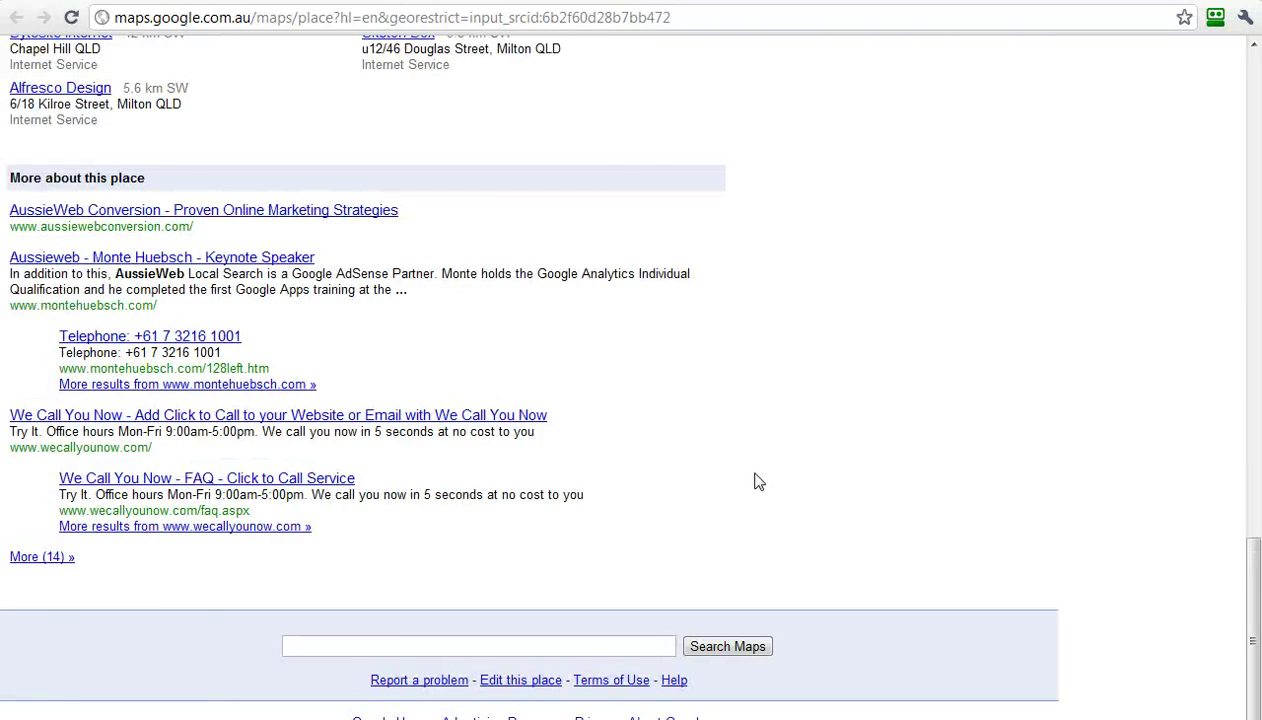
{"action": "scroll", "coordinate": [757, 482], "scroll_direction": "up", "scroll_amount": 10}
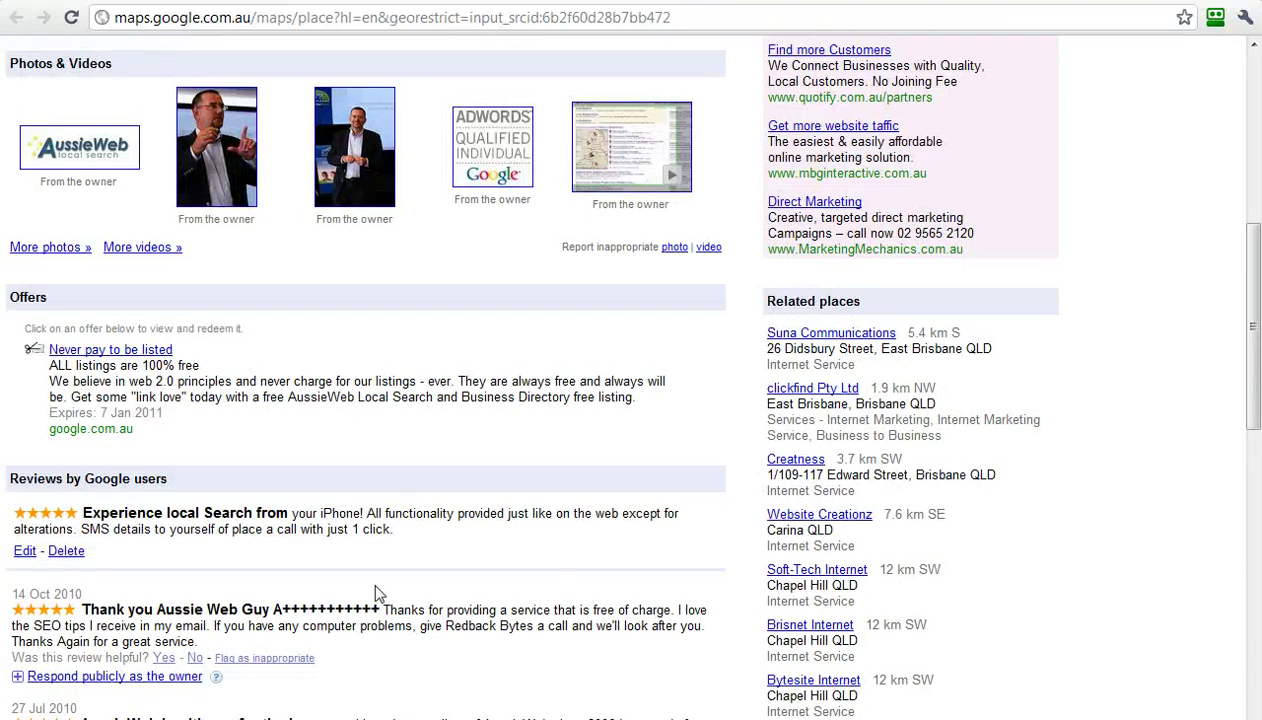
{"action": "scroll", "coordinate": [566, 552], "scroll_direction": "up", "scroll_amount": 6}
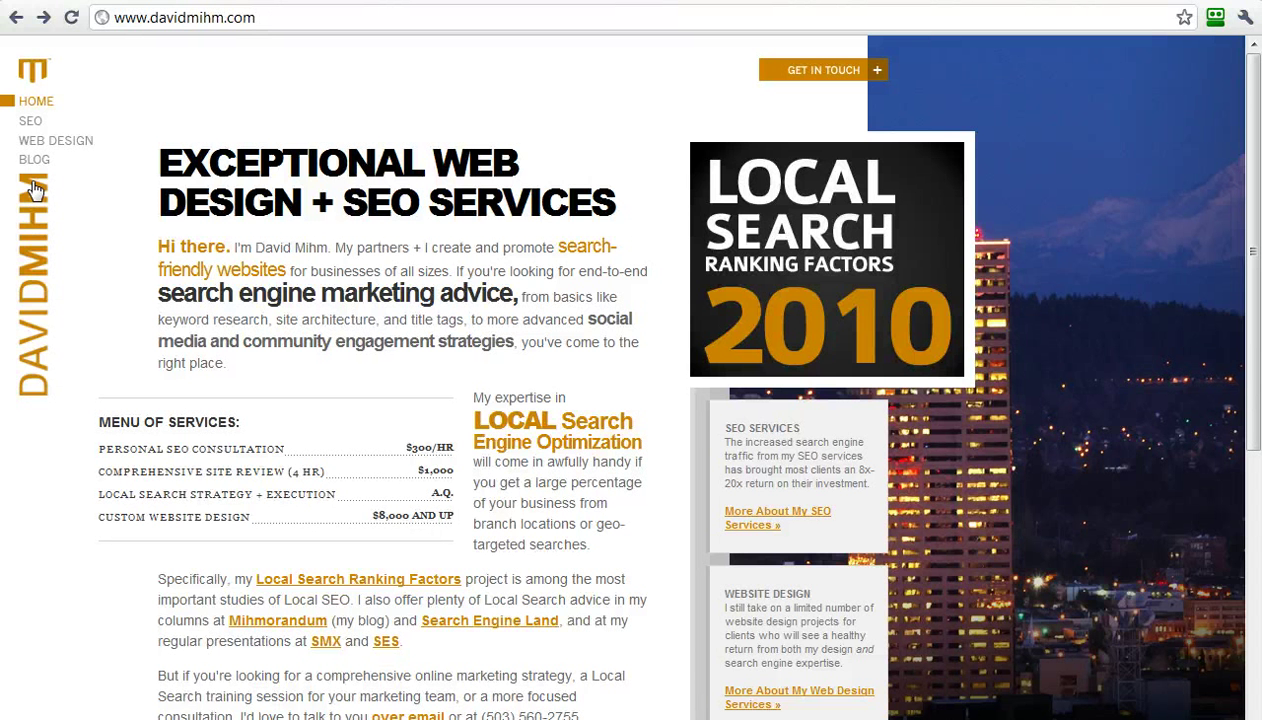
Browse the Local Search Ranking Factors 2010 study's Place Page results, then go to the consultant's blog.
{"action": "left_click", "coordinate": [845, 270]}
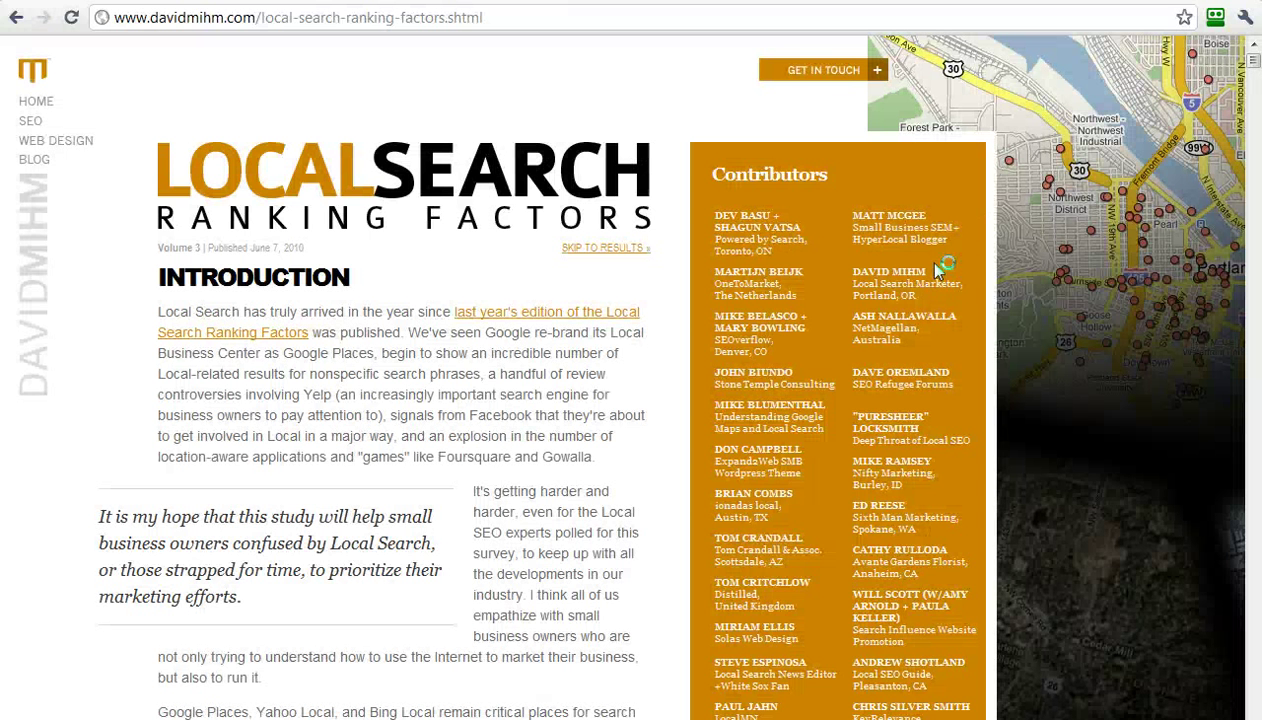
{"action": "scroll", "coordinate": [935, 270], "scroll_direction": "down", "scroll_amount": 8}
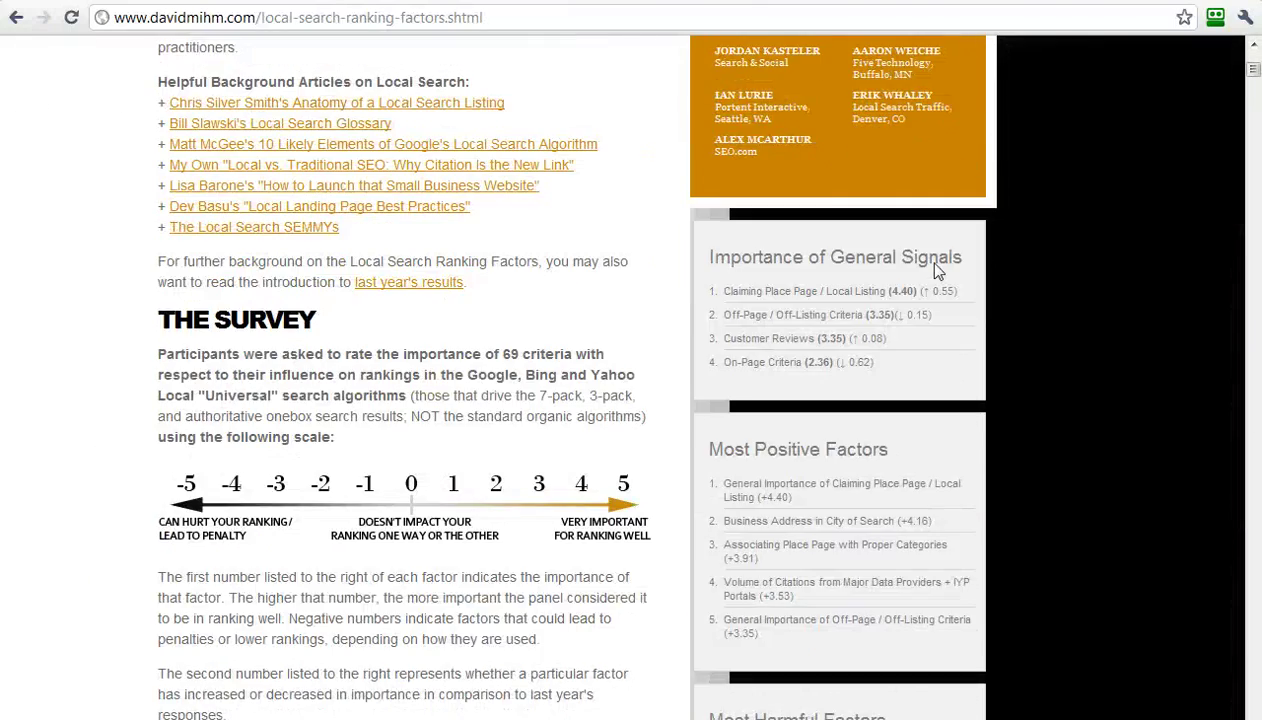
{"action": "scroll", "coordinate": [935, 270], "scroll_direction": "up", "scroll_amount": 10}
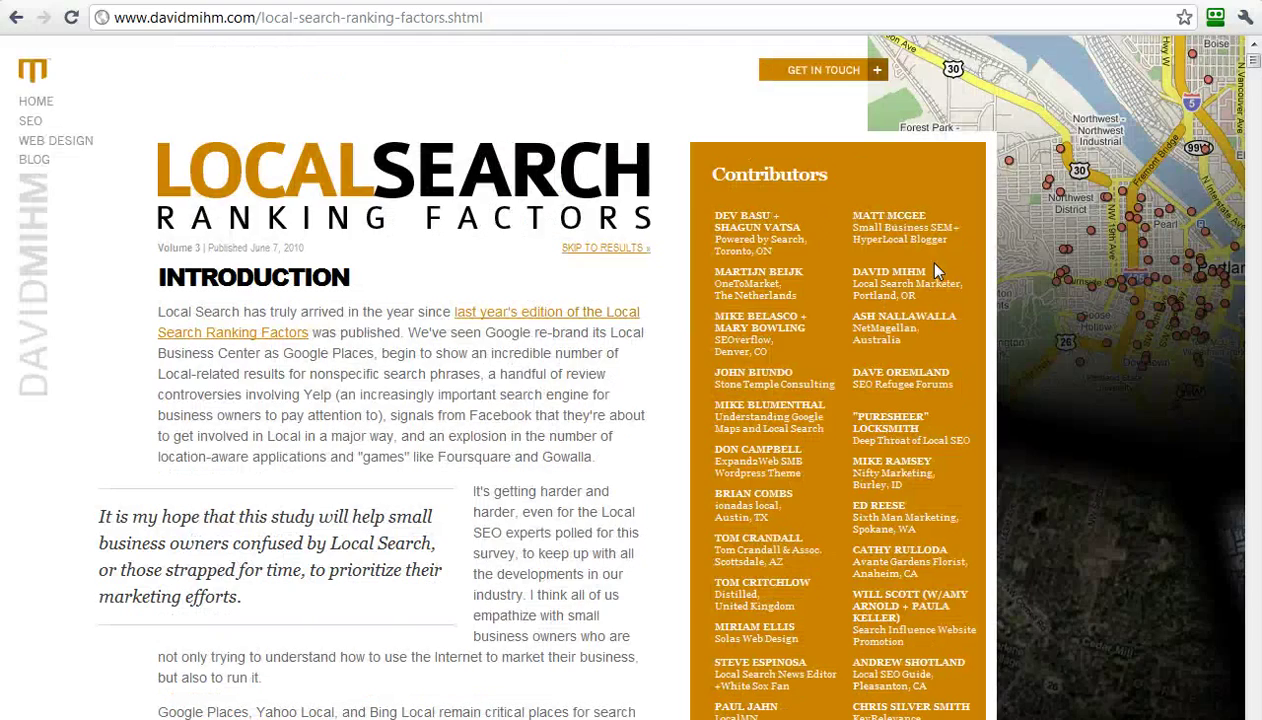
{"action": "scroll", "coordinate": [935, 270], "scroll_direction": "down", "scroll_amount": 15}
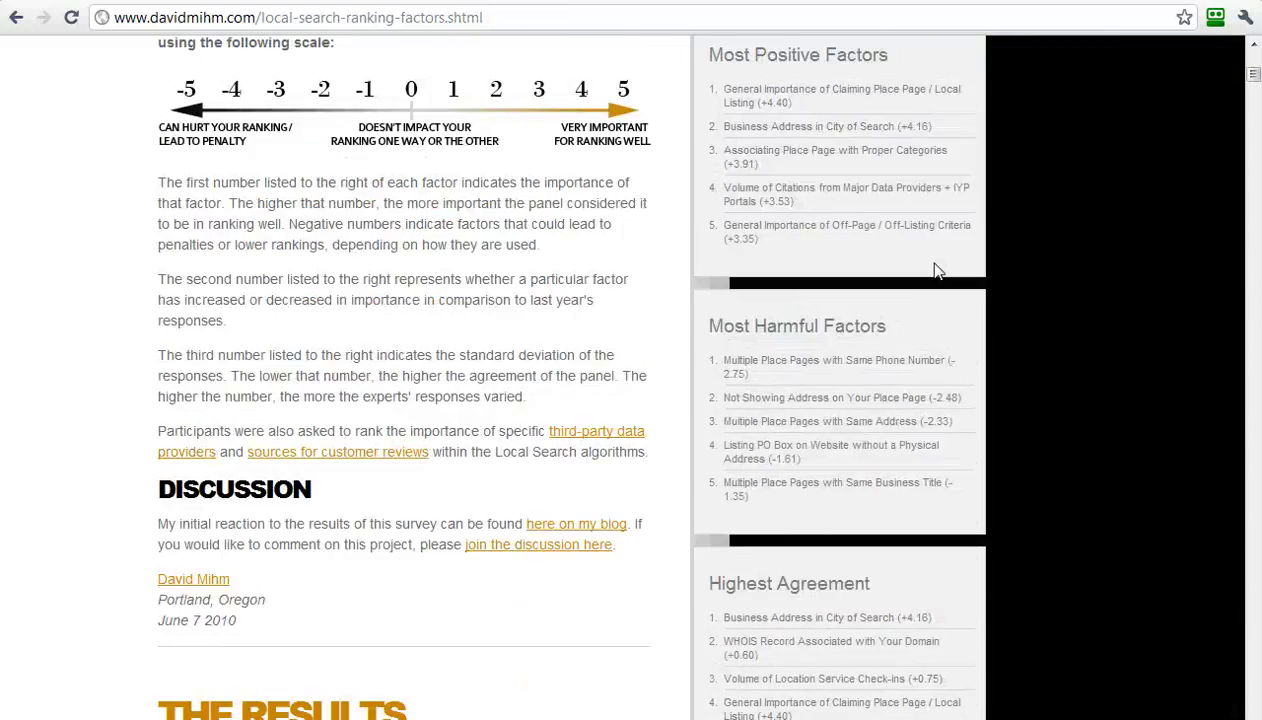
{"action": "scroll", "coordinate": [935, 270], "scroll_direction": "down", "scroll_amount": 8}
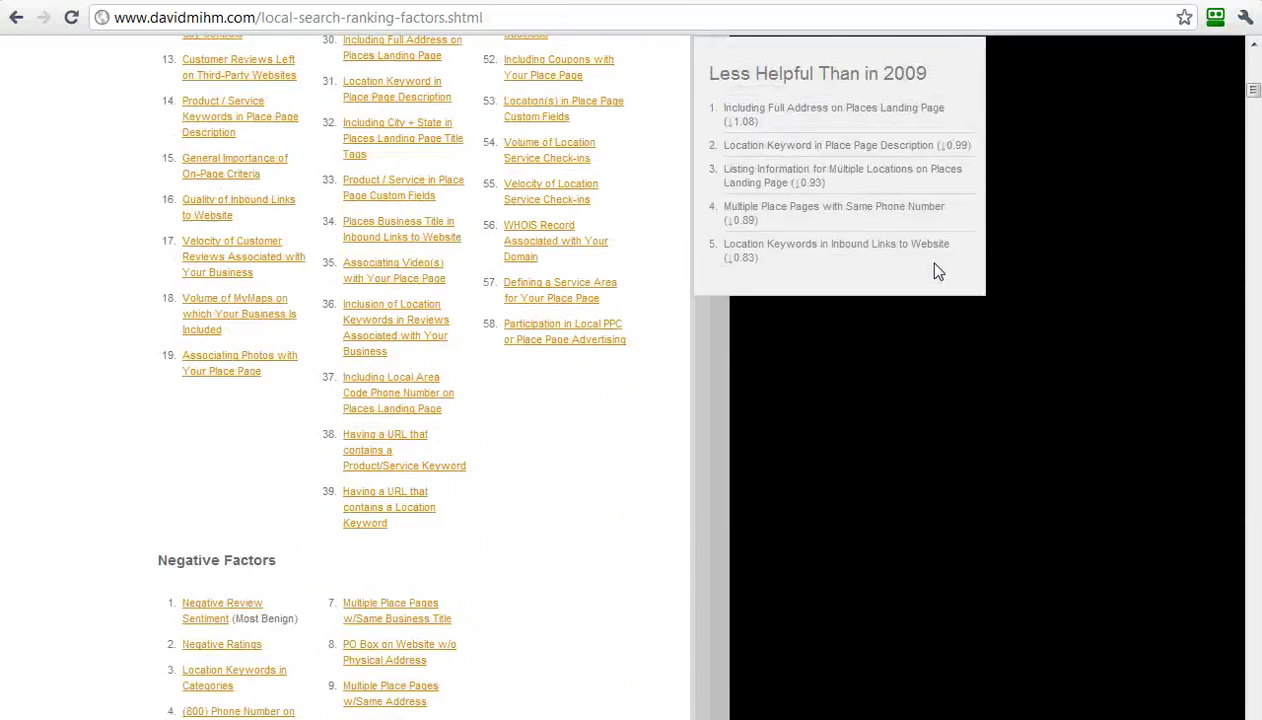
{"action": "scroll", "coordinate": [935, 270], "scroll_direction": "down", "scroll_amount": 15}
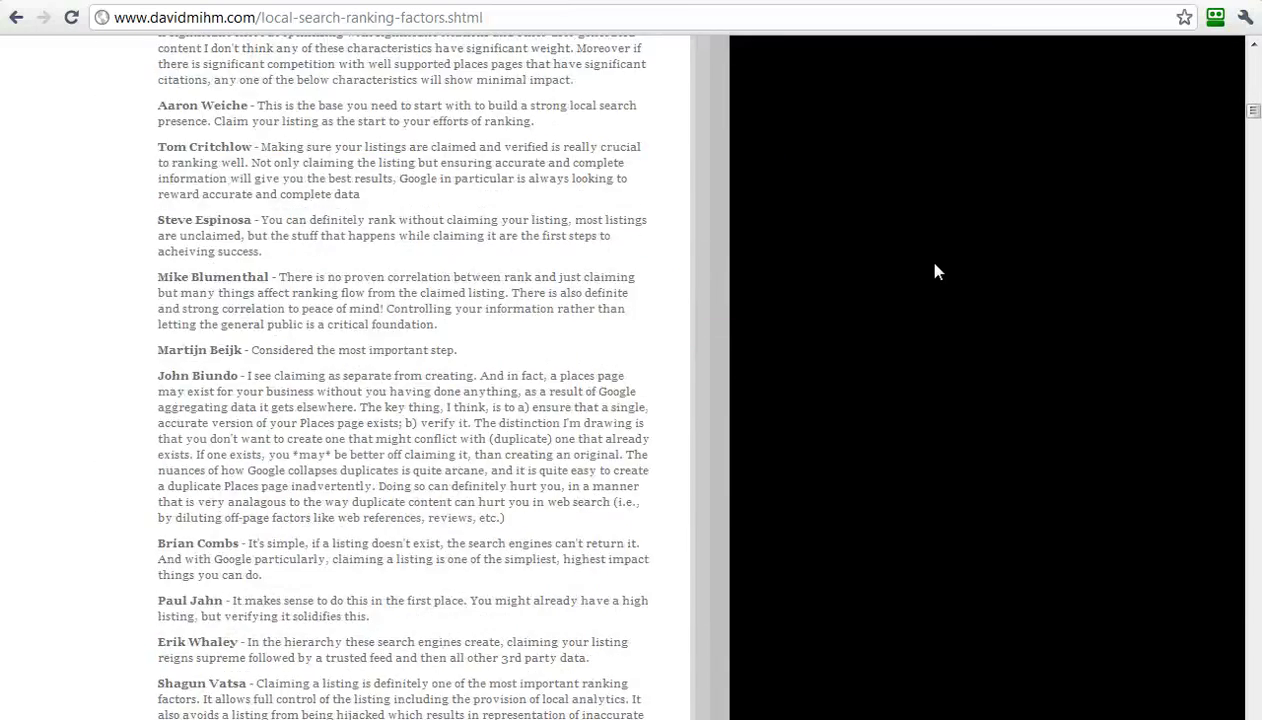
{"action": "scroll", "coordinate": [935, 270], "scroll_direction": "down", "scroll_amount": 6}
{"action": "scroll", "coordinate": [935, 270], "scroll_direction": "down", "scroll_amount": 20}
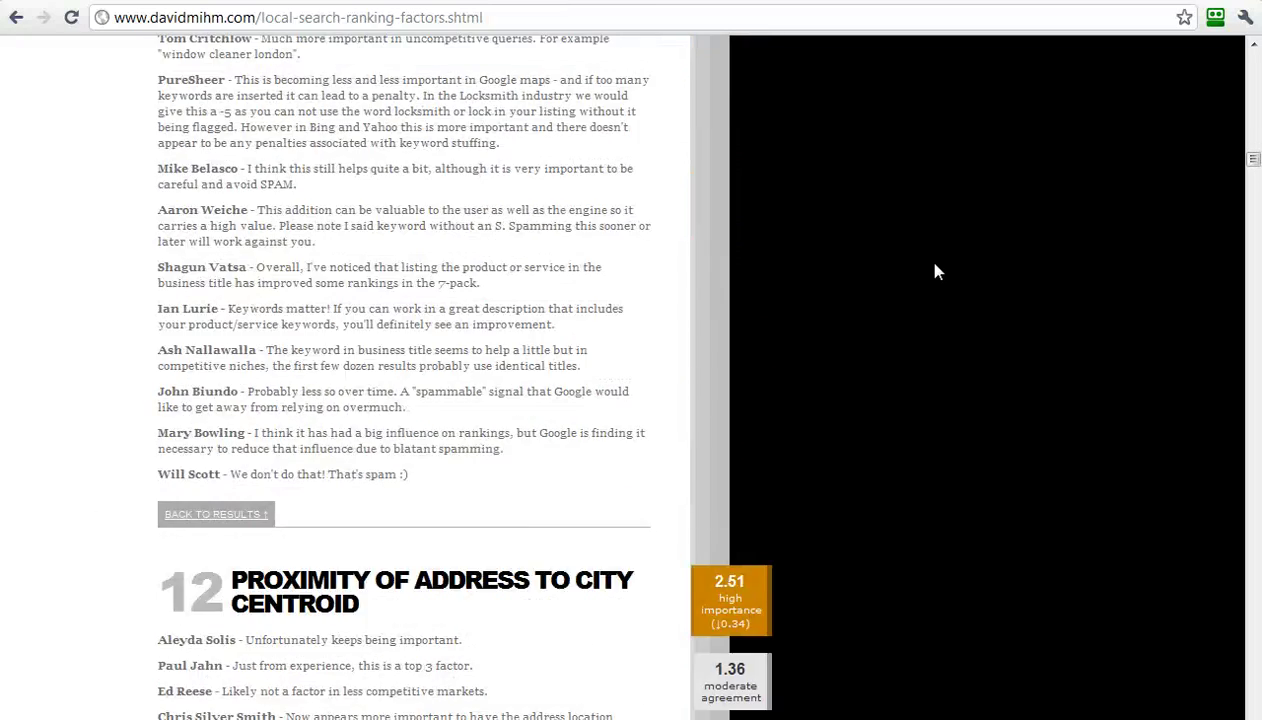
{"action": "scroll", "coordinate": [937, 270], "scroll_direction": "up", "scroll_amount": 20}
{"action": "scroll", "coordinate": [935, 270], "scroll_direction": "up", "scroll_amount": 20}
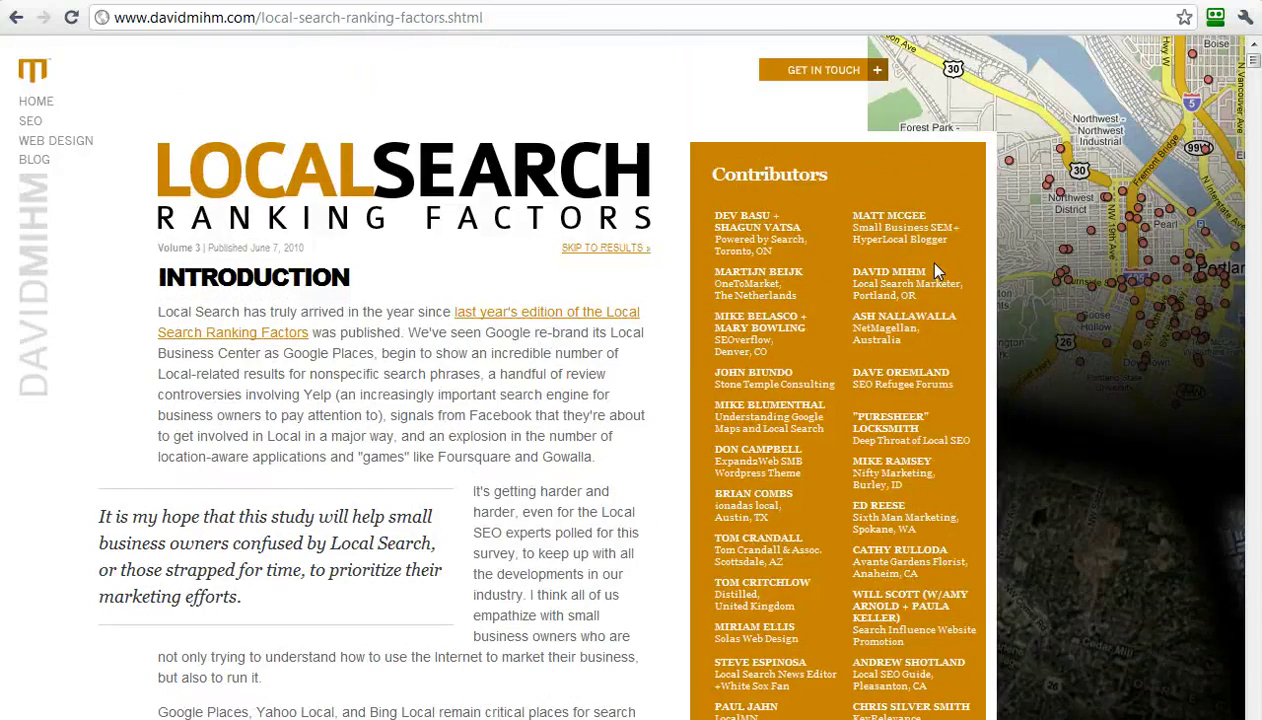
{"action": "left_click", "coordinate": [38, 164]}
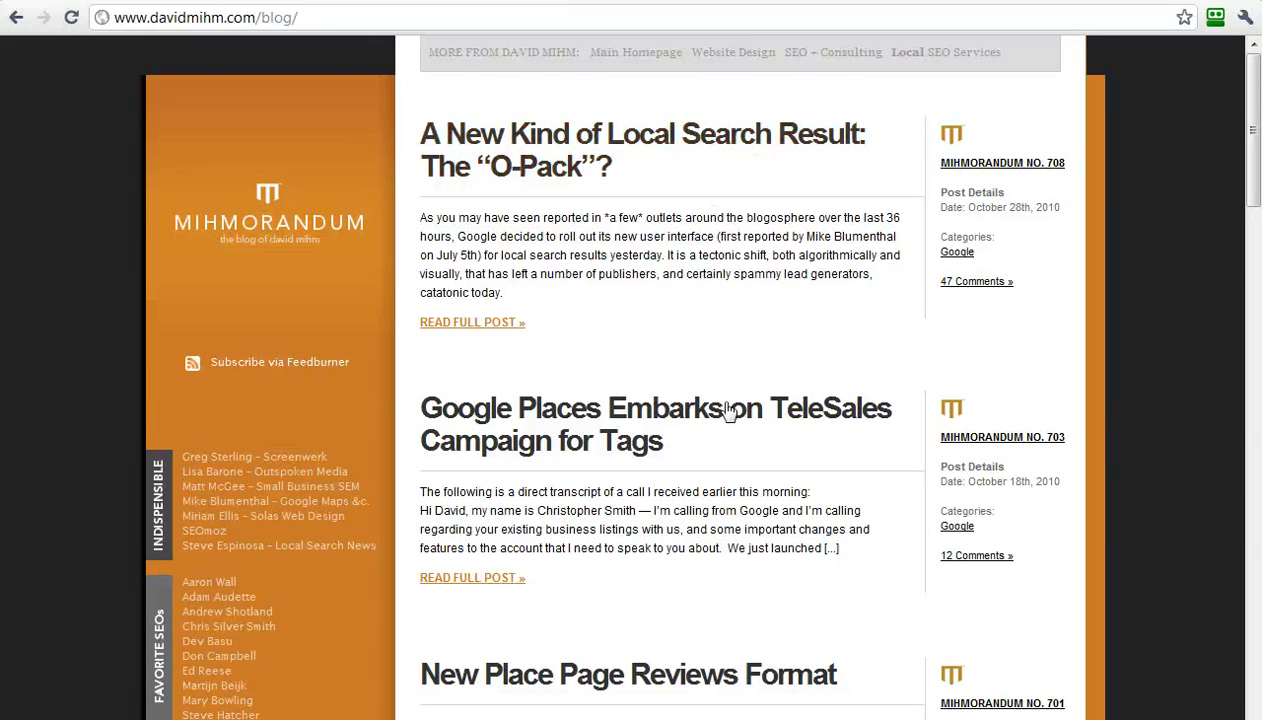
Scroll through the blog's list of recent local search posts and back up.
{"action": "scroll", "coordinate": [728, 410], "scroll_direction": "down", "scroll_amount": 1}
{"action": "scroll", "coordinate": [728, 410], "scroll_direction": "down", "scroll_amount": 2}
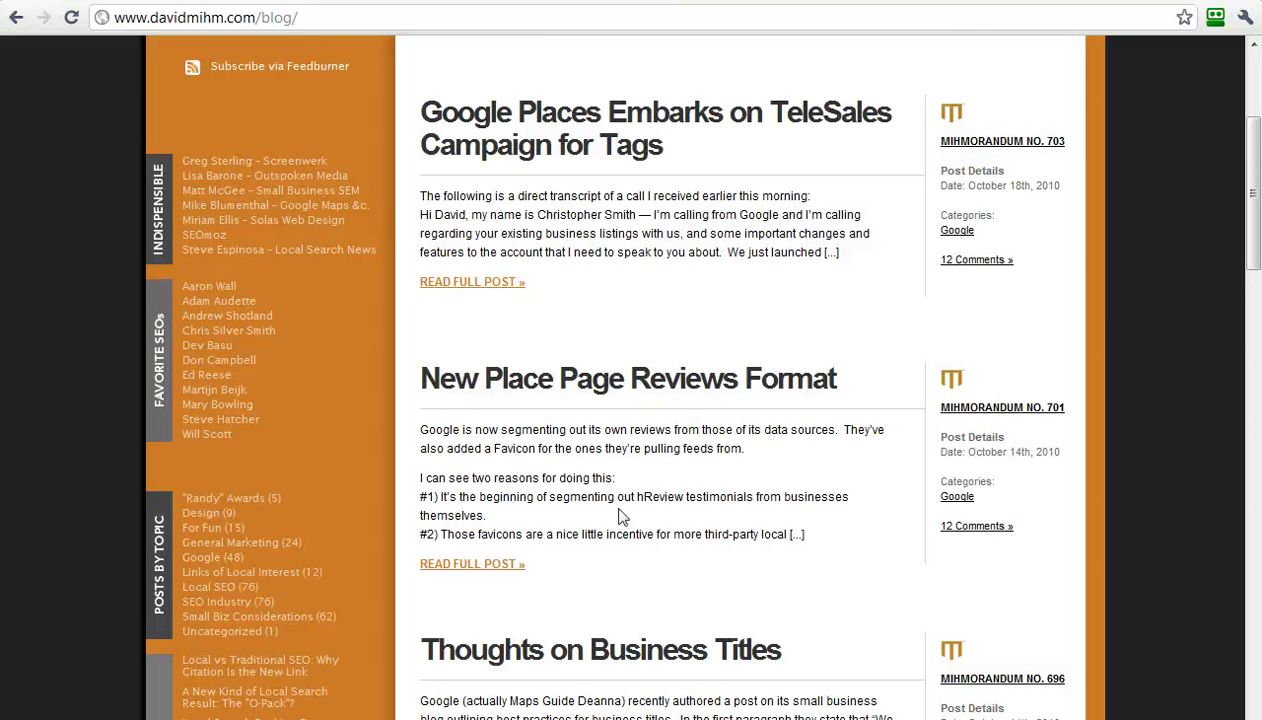
{"action": "scroll", "coordinate": [740, 488], "scroll_direction": "down", "scroll_amount": 3}
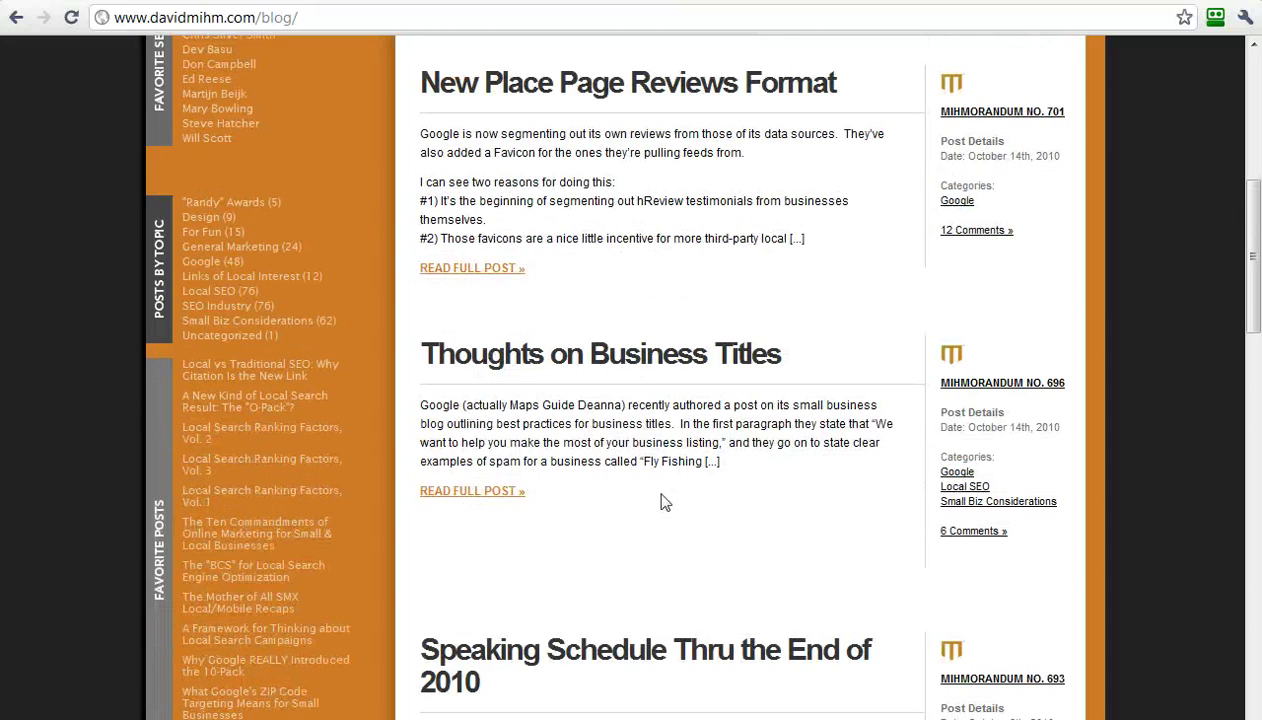
{"action": "scroll", "coordinate": [658, 500], "scroll_direction": "down", "scroll_amount": 3}
{"action": "scroll", "coordinate": [660, 502], "scroll_direction": "down", "scroll_amount": 3}
{"action": "scroll", "coordinate": [660, 502], "scroll_direction": "up", "scroll_amount": 15}
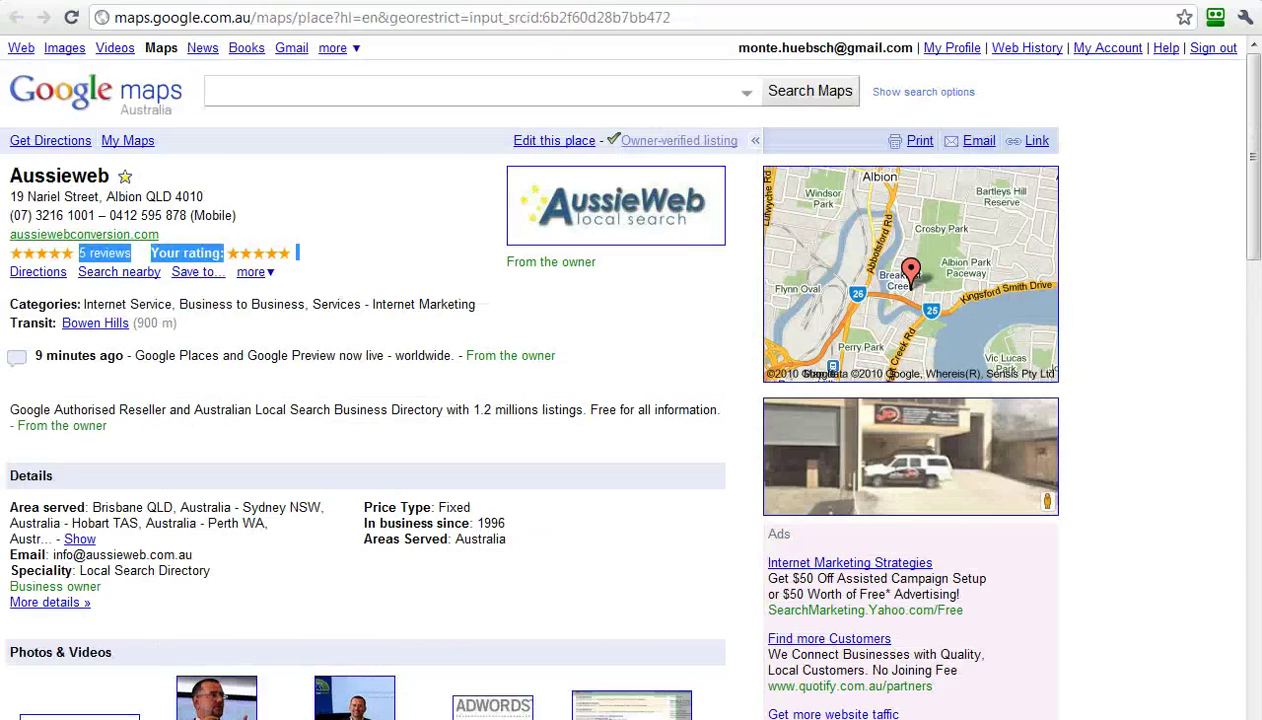
Clear the reviews-line highlight and look over the Aussieweb page's 5 reviews, owner offer and photos.
{"action": "left_click", "coordinate": [577, 452]}
{"action": "scroll", "coordinate": [577, 456], "scroll_direction": "down", "scroll_amount": 5}
{"action": "scroll", "coordinate": [577, 456], "scroll_direction": "down", "scroll_amount": 2}
{"action": "scroll", "coordinate": [577, 456], "scroll_direction": "up", "scroll_amount": 8}
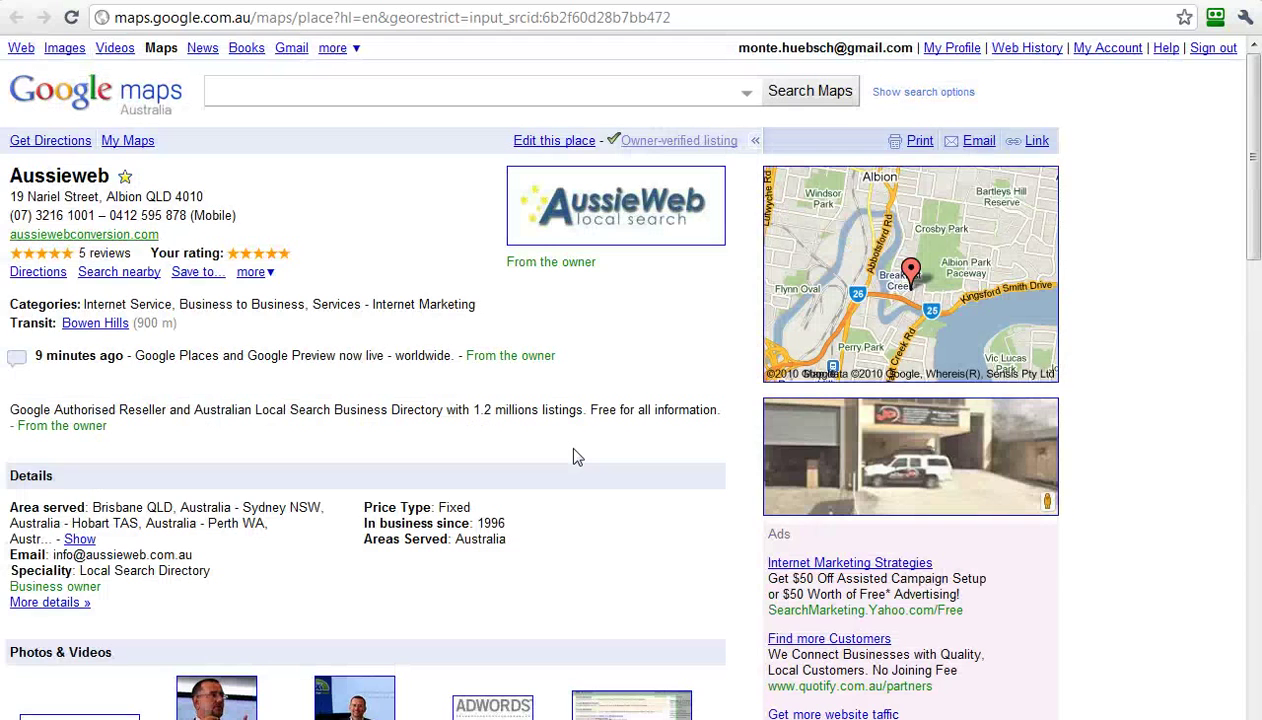
{"action": "scroll", "coordinate": [577, 456], "scroll_direction": "down", "scroll_amount": 7}
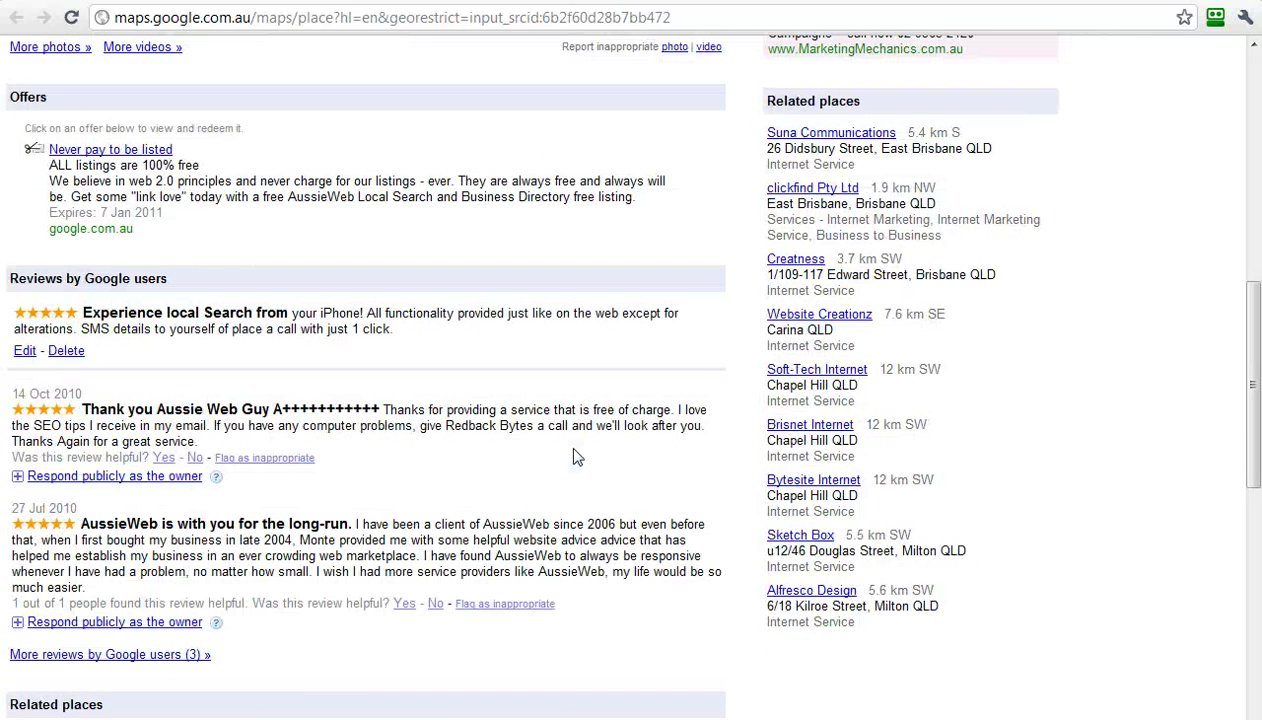
{"action": "scroll", "coordinate": [577, 456], "scroll_direction": "up", "scroll_amount": 10}
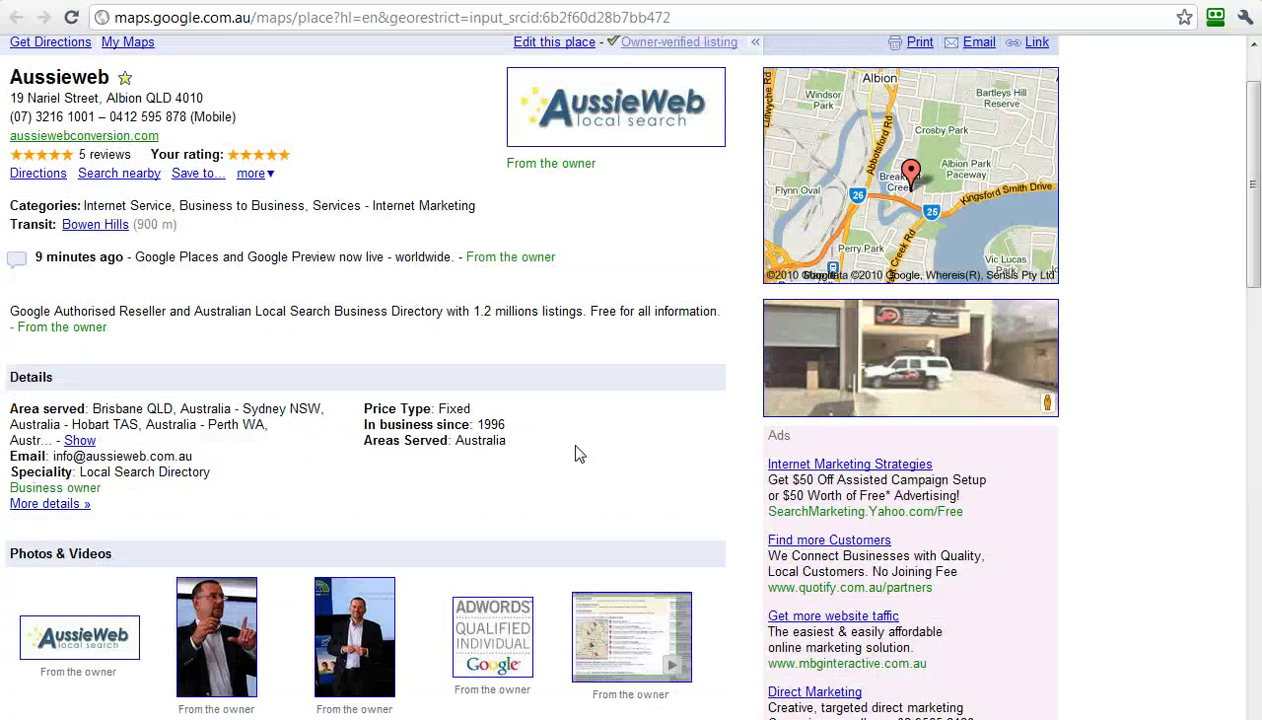
{"action": "scroll", "coordinate": [1102, 385], "scroll_direction": "up", "scroll_amount": 2}
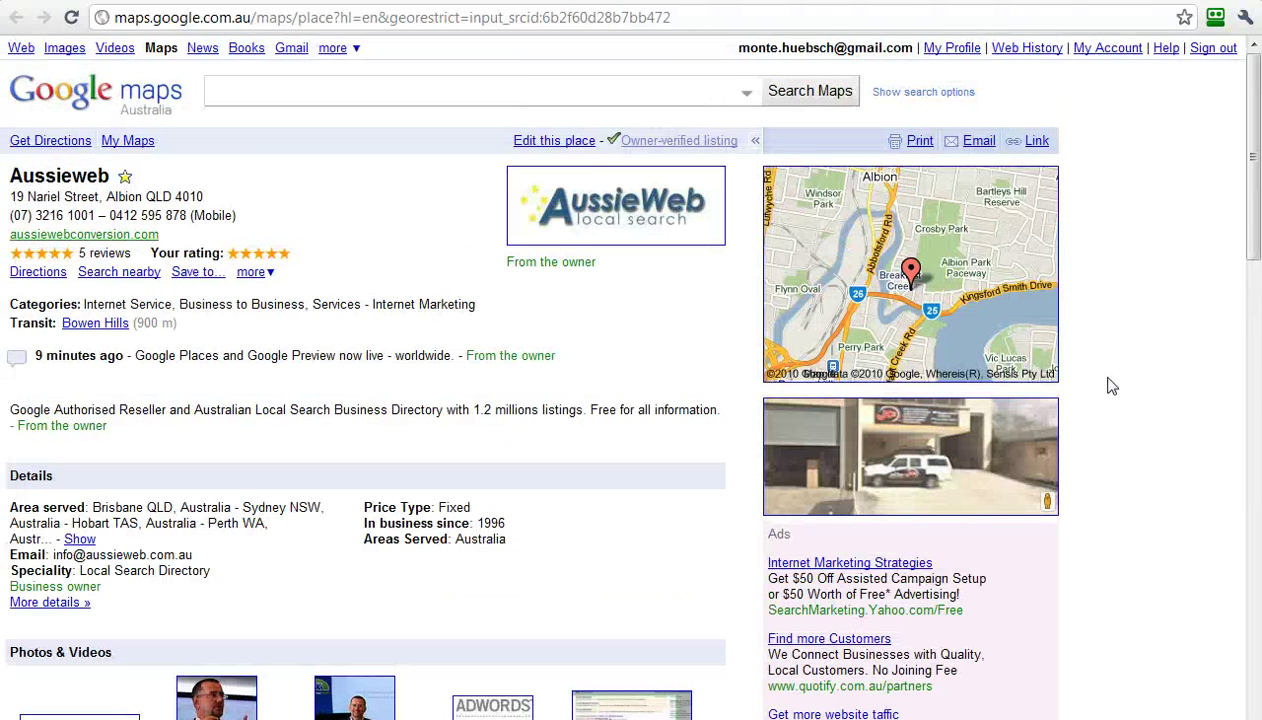